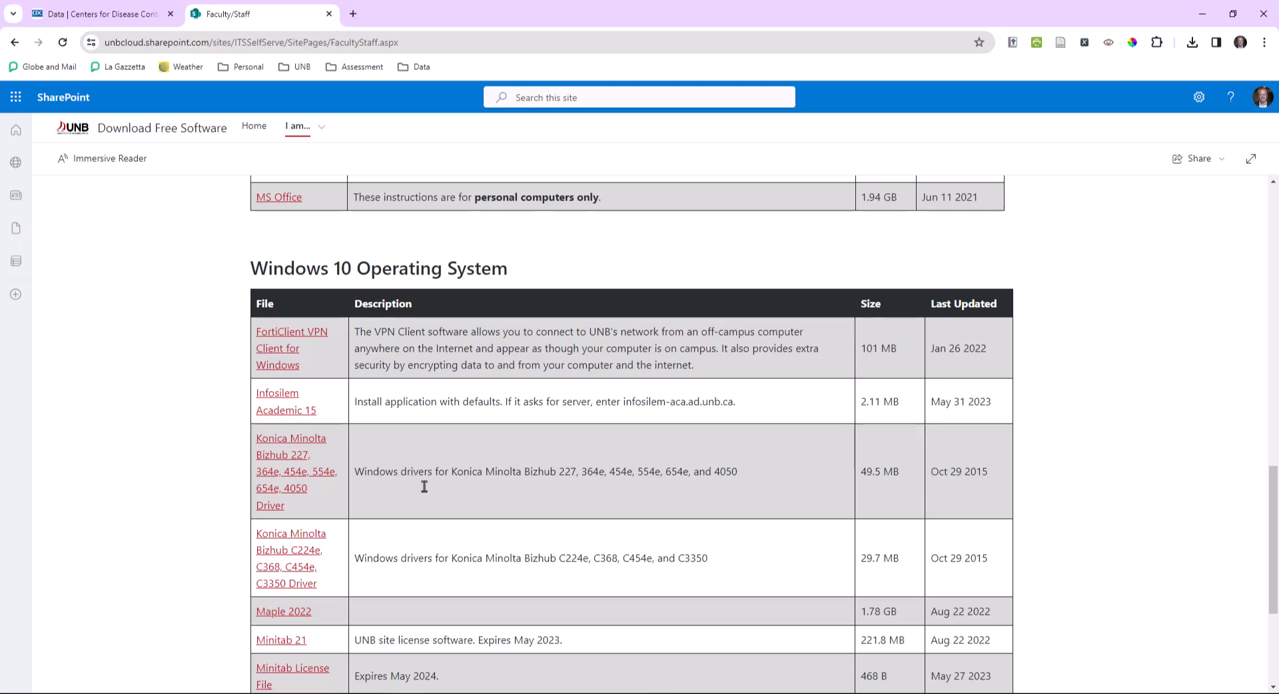
- Scroll to the end of the software list and launch Excel from the taskbar
scroll(425, 487, "down", 3)
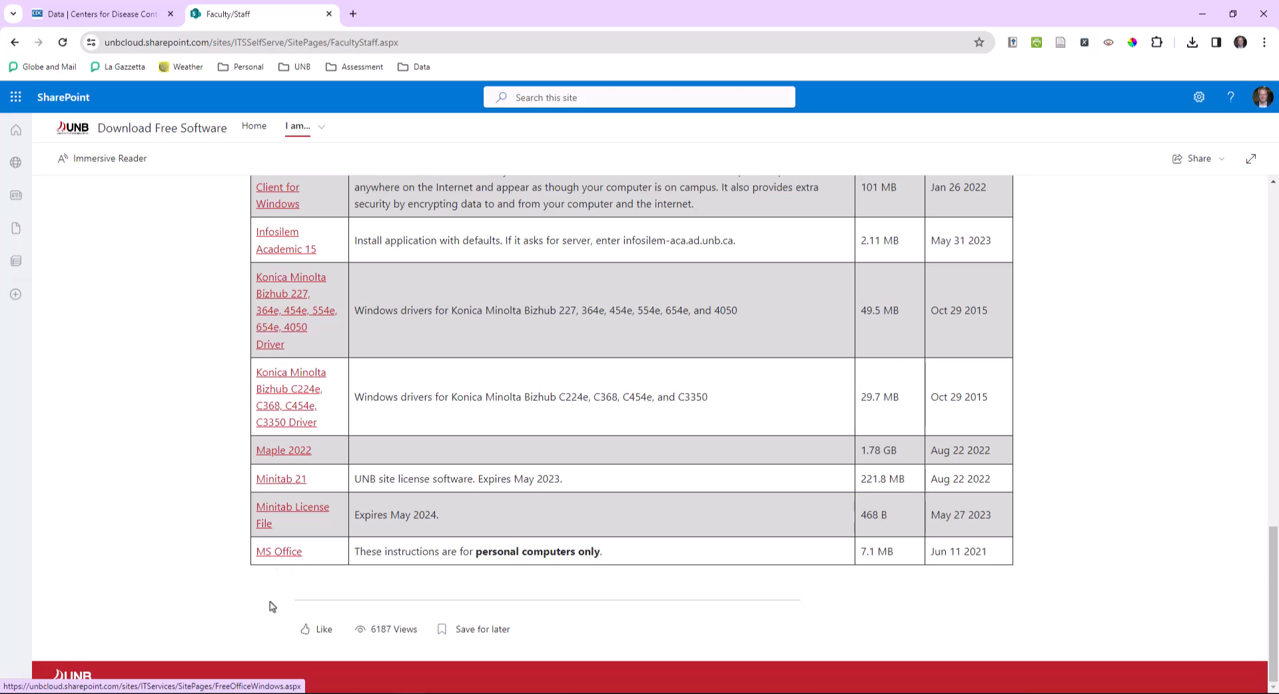
left_click(279, 693)
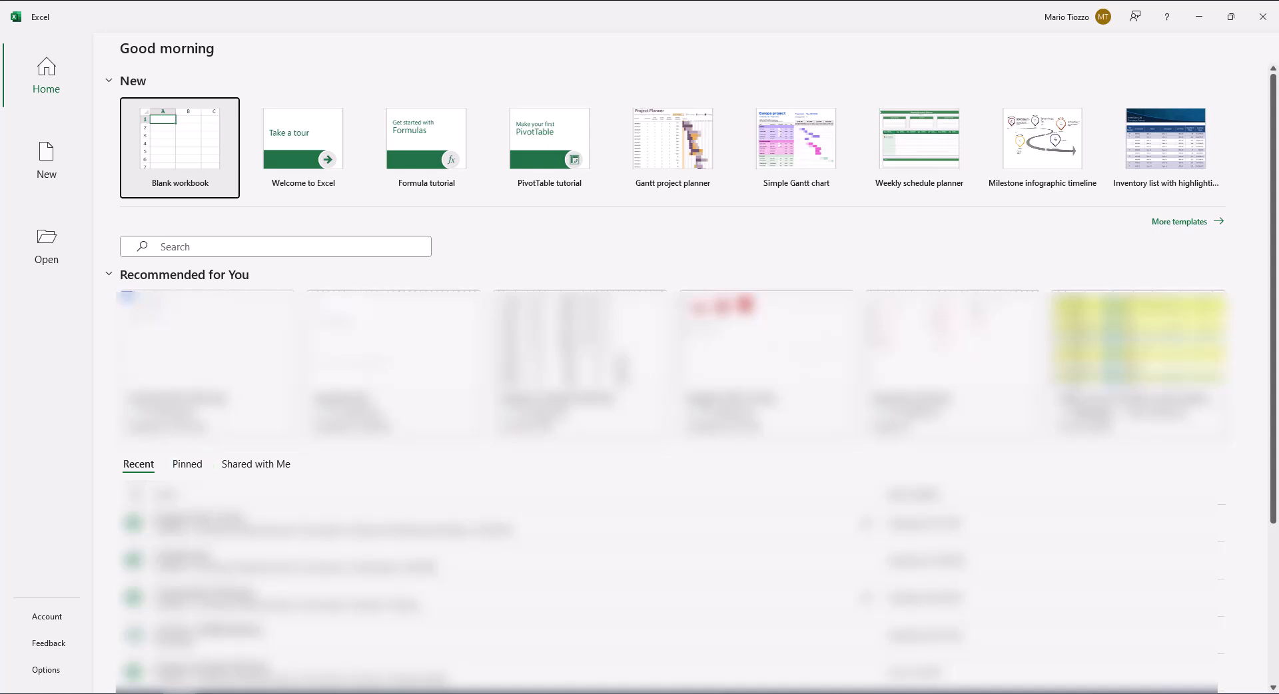
- Create a blank workbook and select columns E through H
left_click(204, 181)
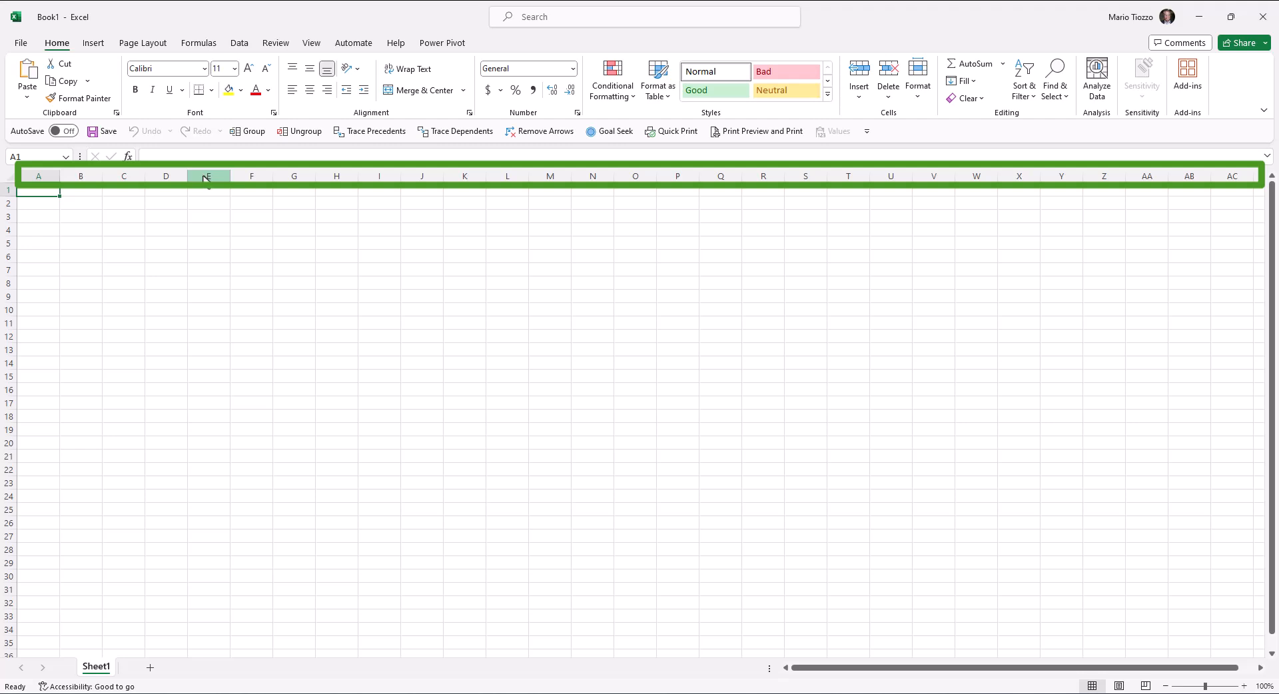
left_click(206, 177)
left_click_drag(204, 175, 320, 182)
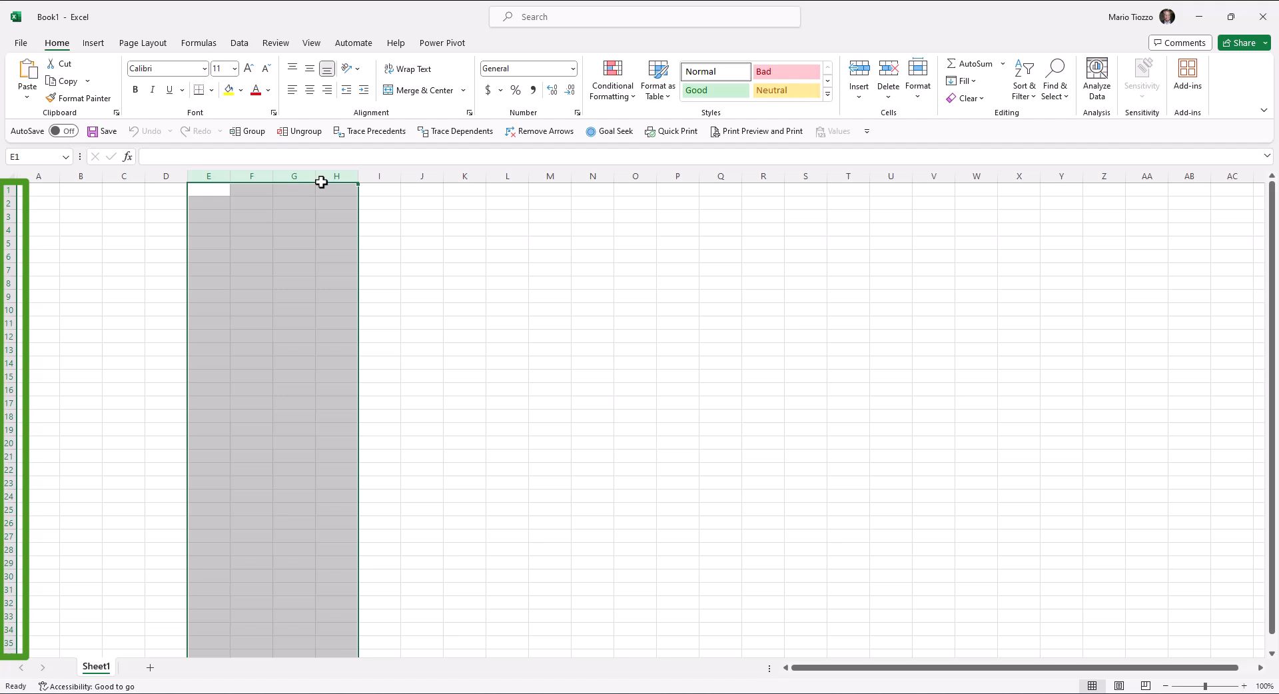
- Select rows 8 through 12, then return the selection to cell A1
left_click(5, 285)
left_click_drag(6, 284, 13, 333)
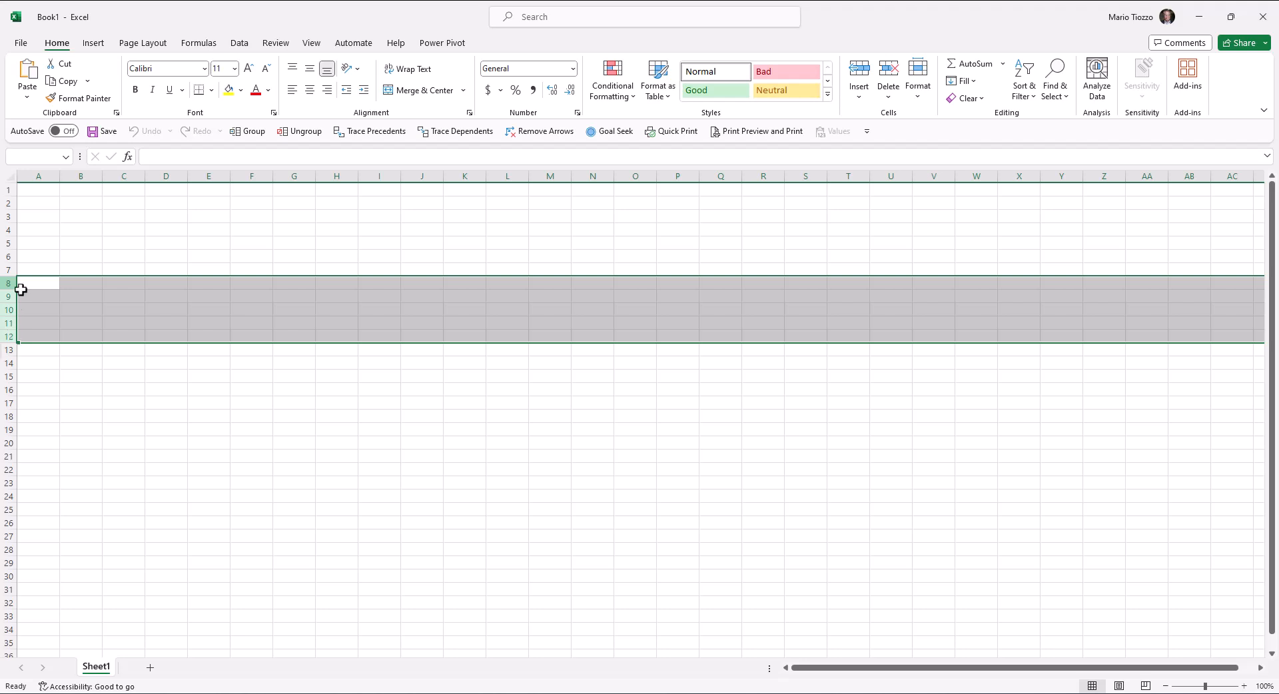
left_click(38, 190)
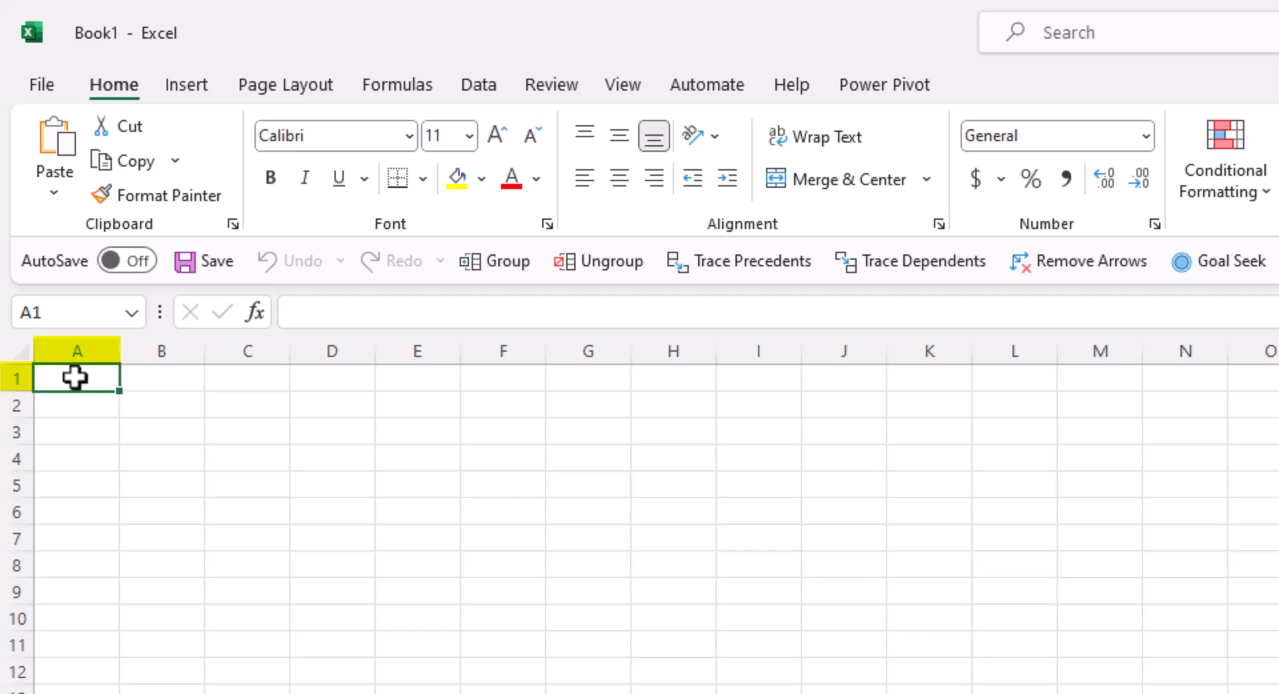
- Practise range selection on C5:C14, then C5:D5, then the block C5:F9
left_click_drag(233, 483, 242, 693)
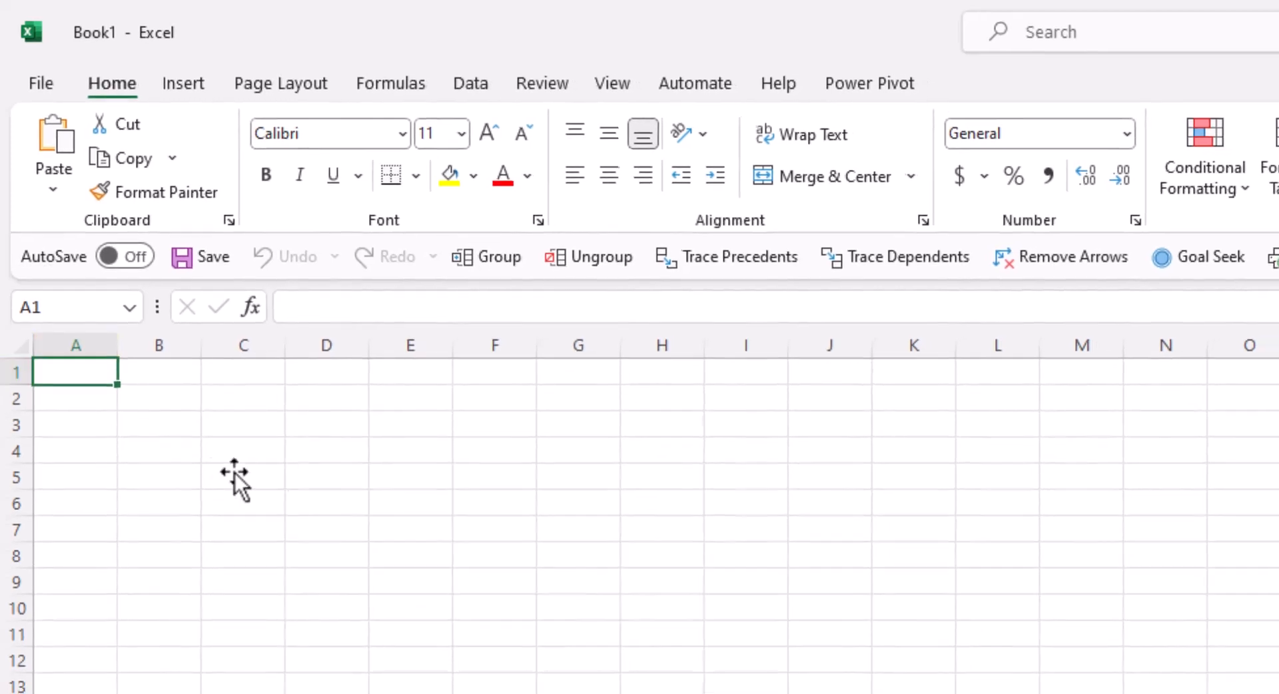
left_click_drag(212, 619, 216, 641)
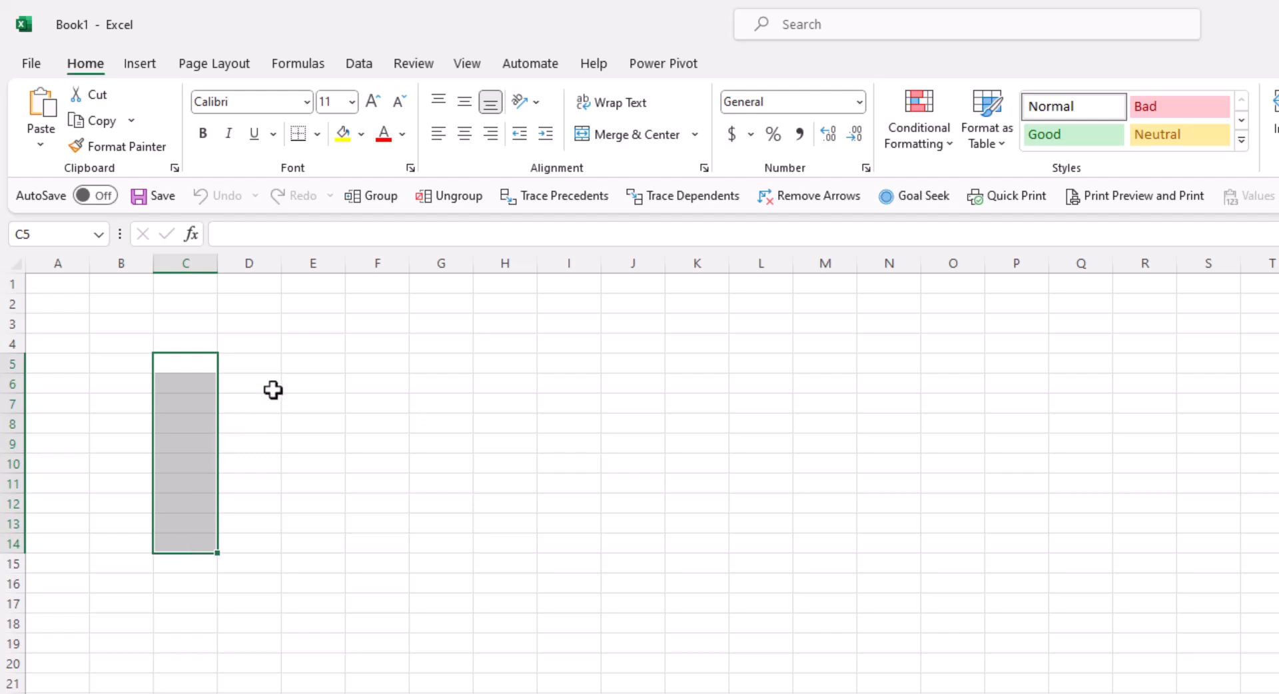
left_click_drag(195, 358, 443, 363)
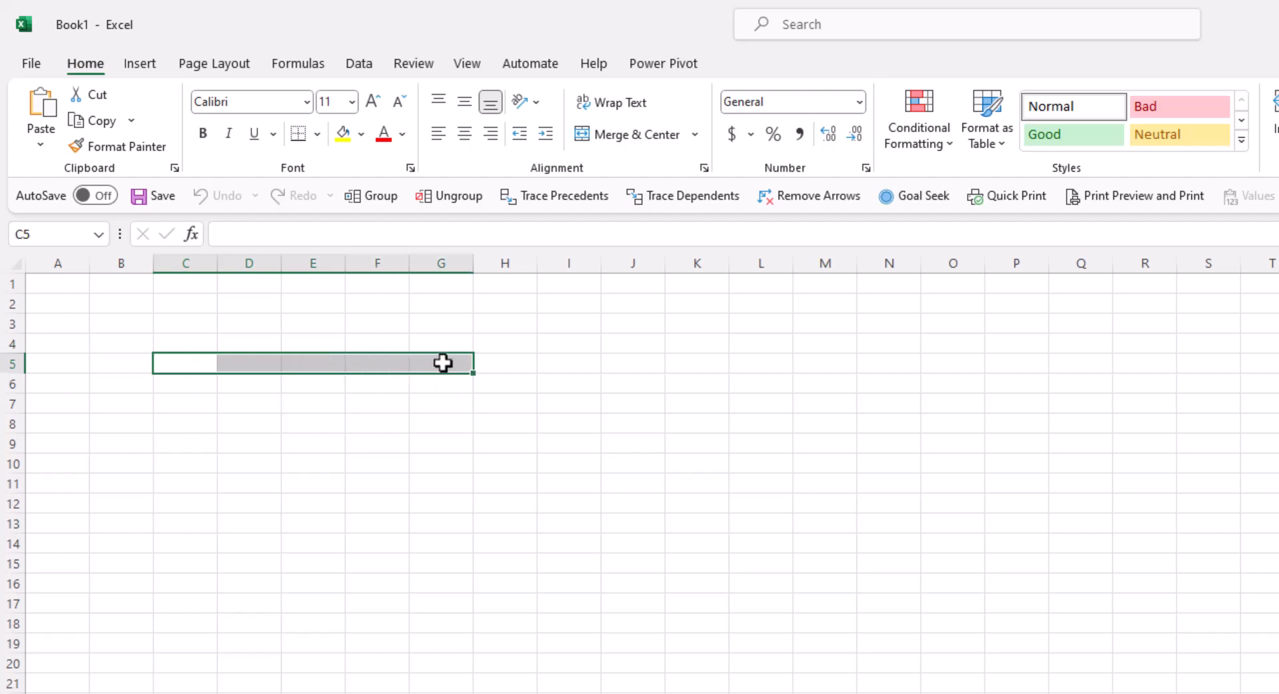
left_click_drag(171, 366, 497, 538)
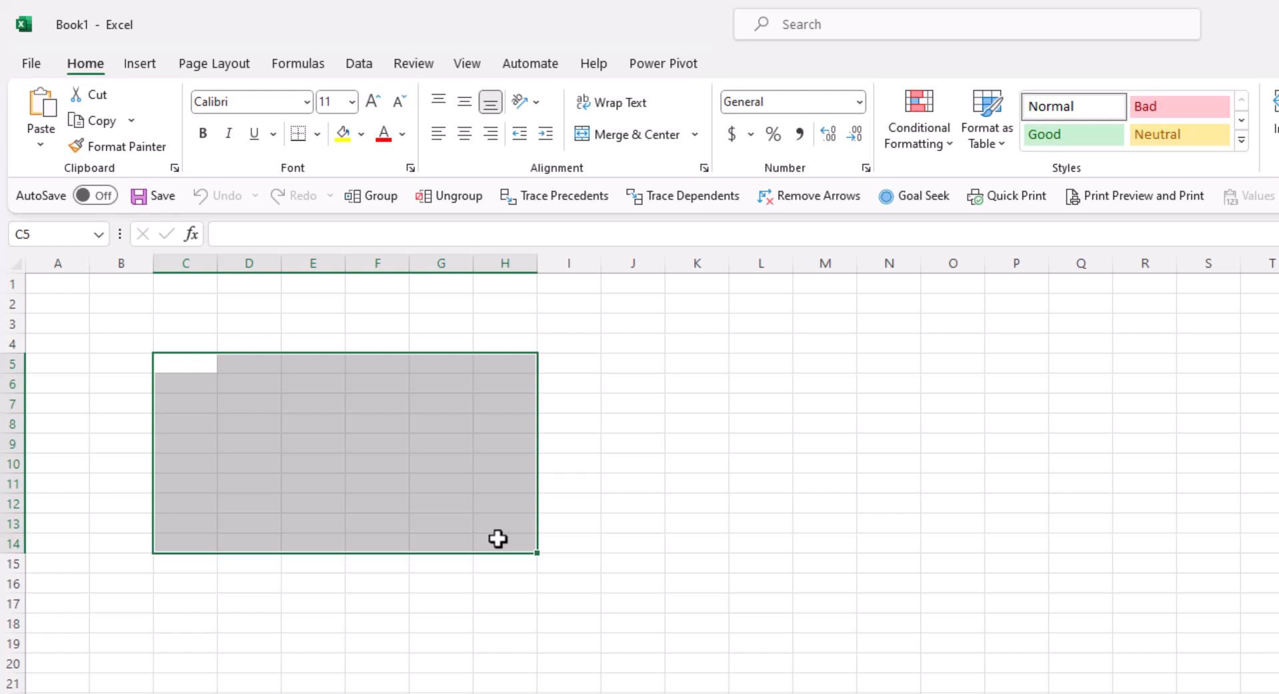
left_click(154, 67)
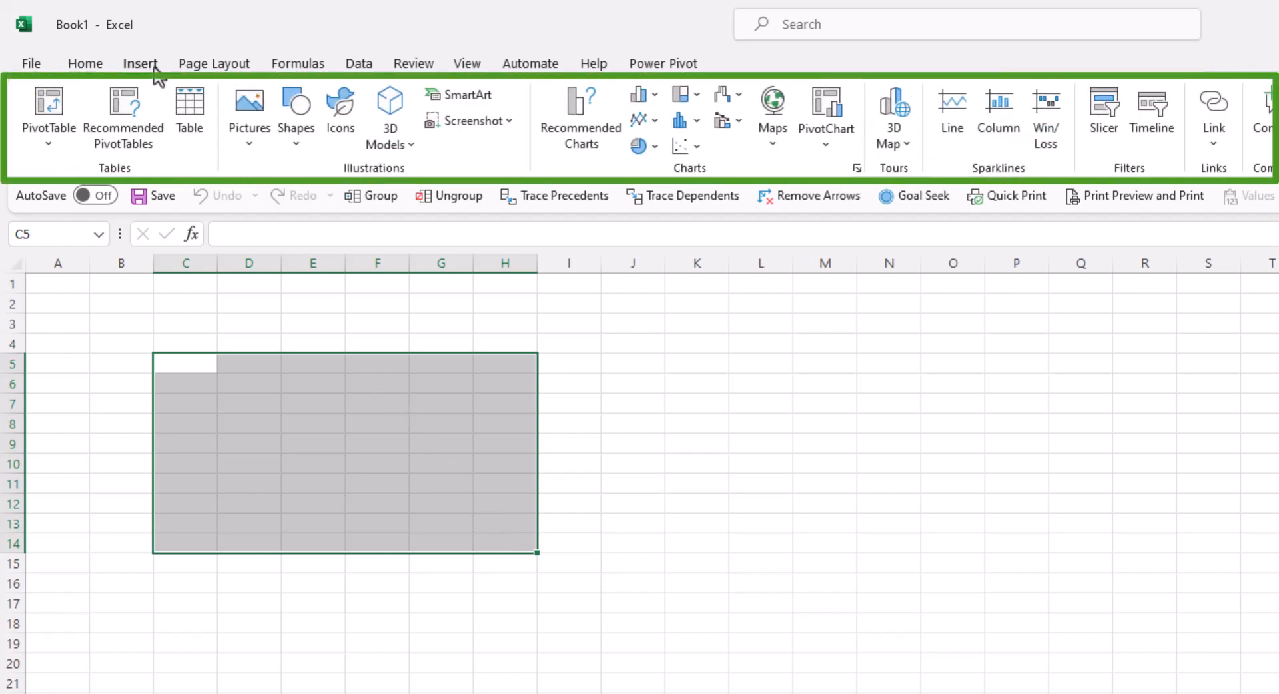
left_click(221, 71)
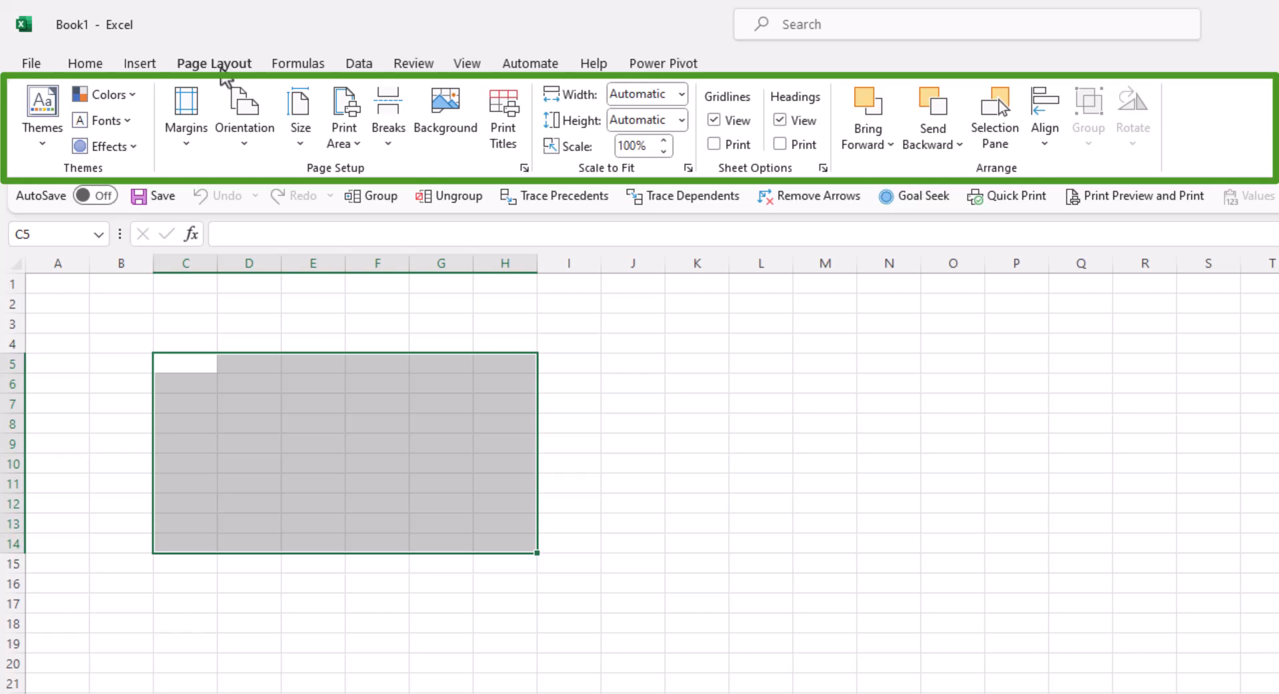
left_click(281, 65)
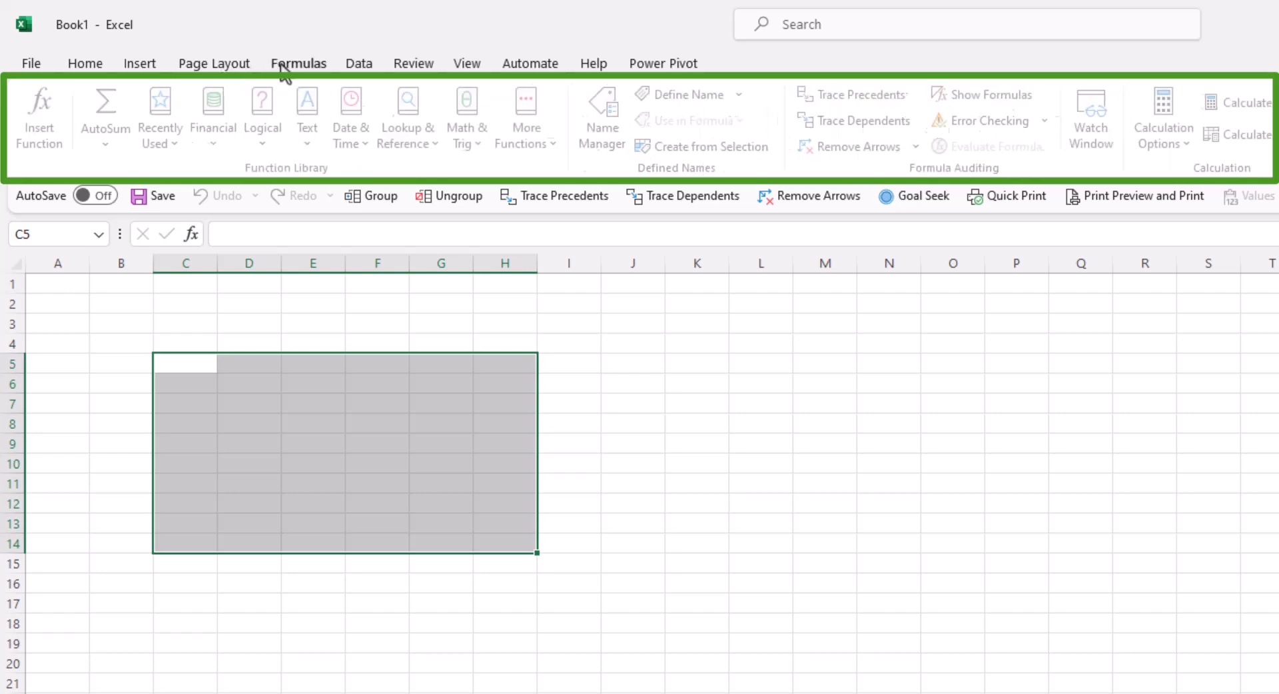
left_click(83, 66)
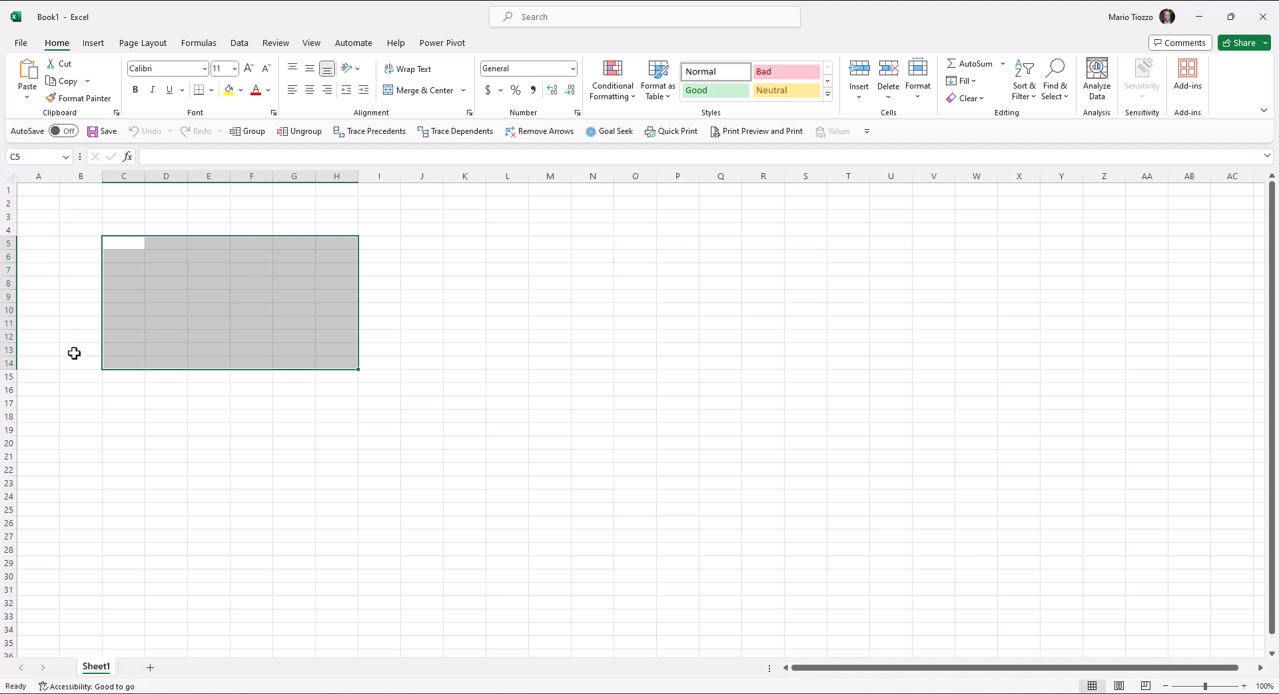
- Add a Sheet2 worksheet, then delete it again
left_click(151, 668)
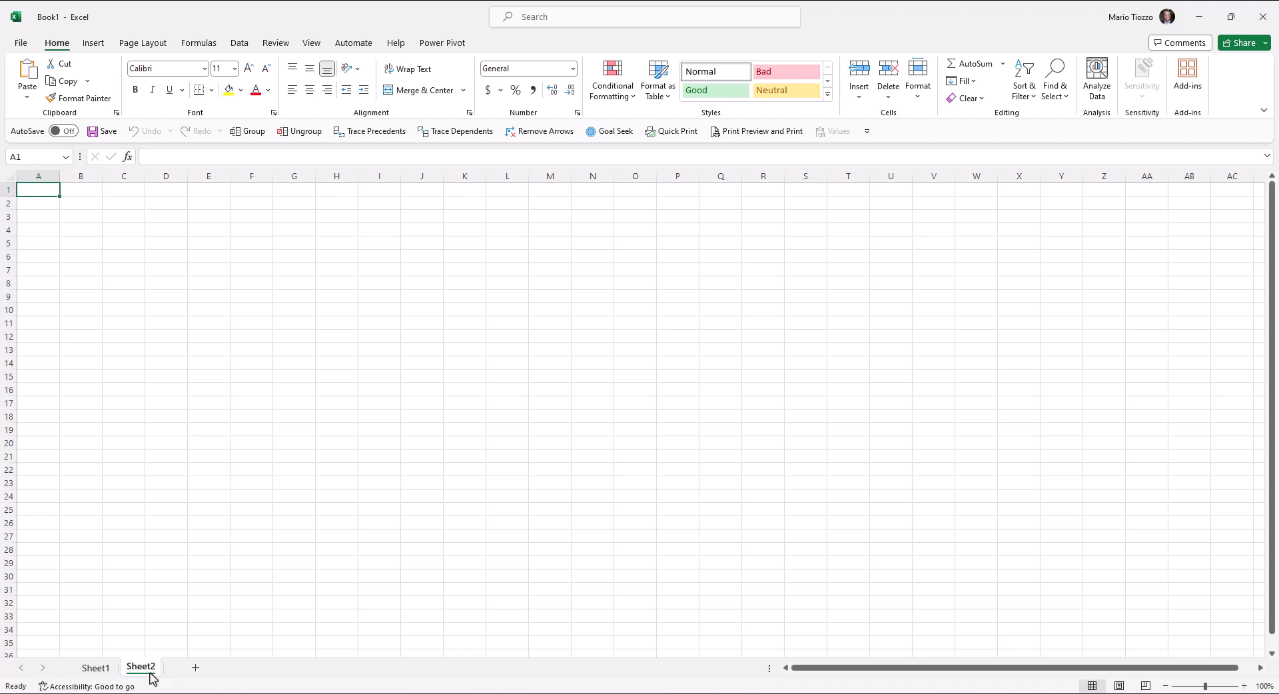
right_click(142, 671)
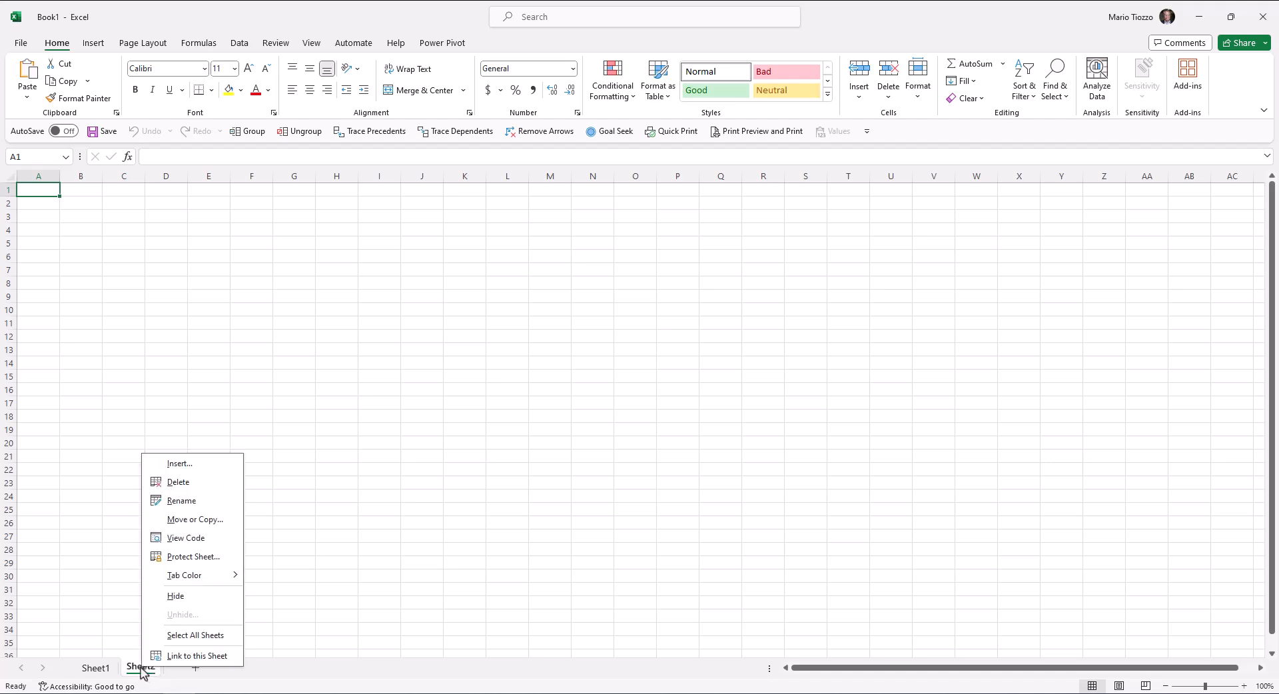
left_click(167, 483)
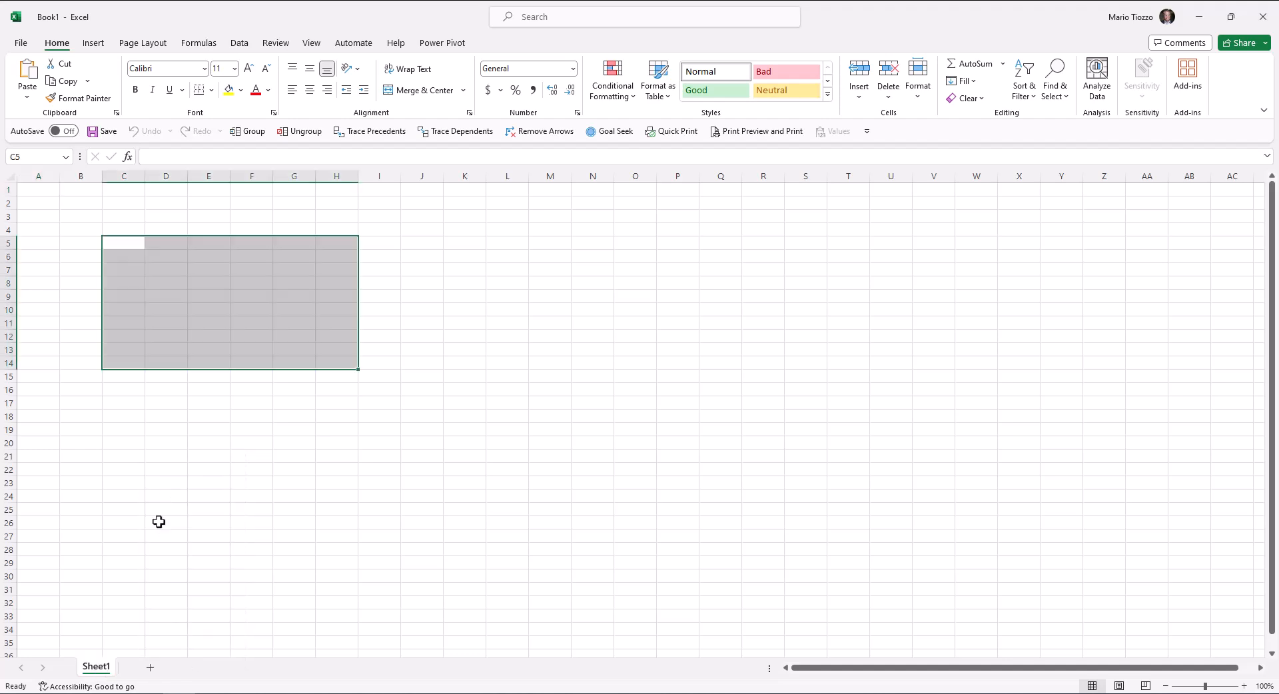
- Rename Sheet1 to 'New Name' and select cell C5
right_click(109, 664)
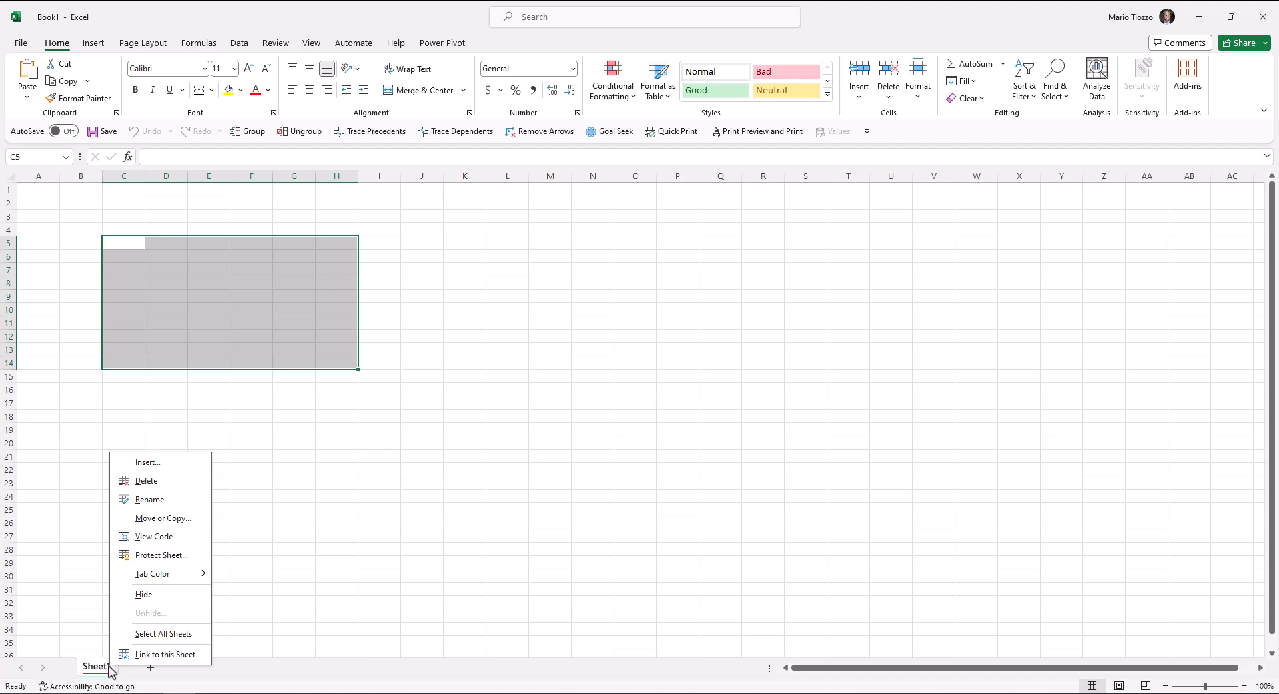
left_click(143, 502)
left_click(144, 503)
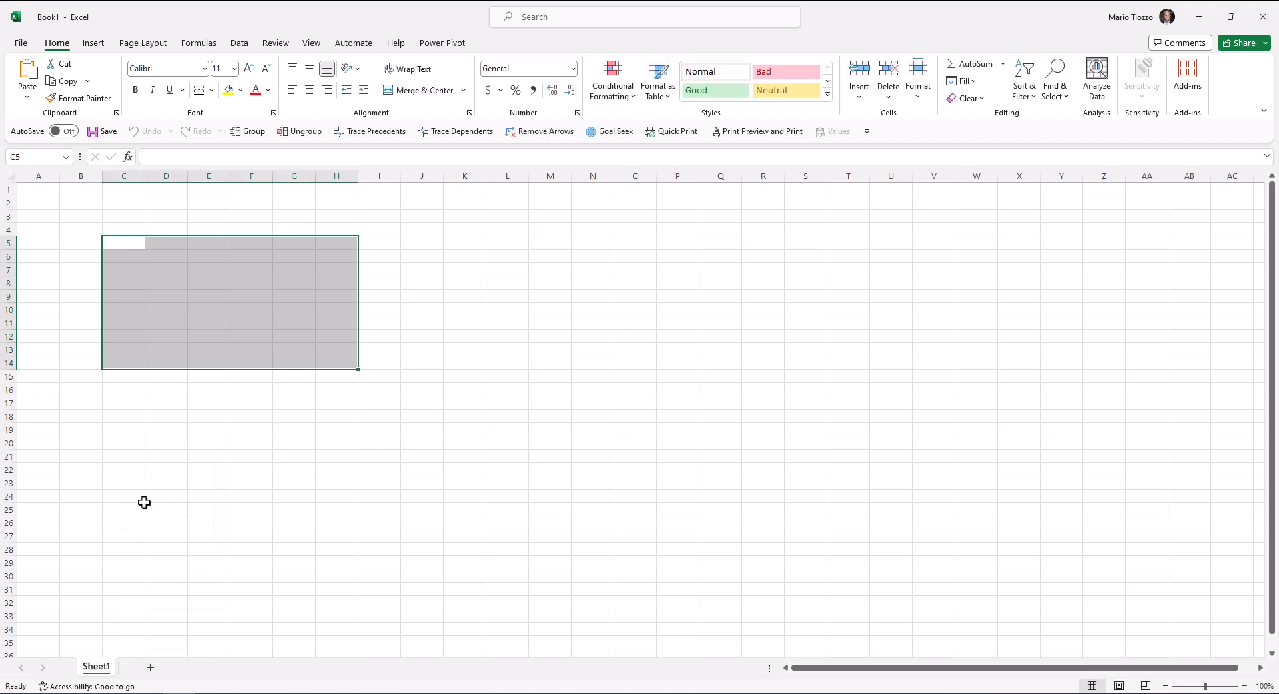
double_click(107, 668)
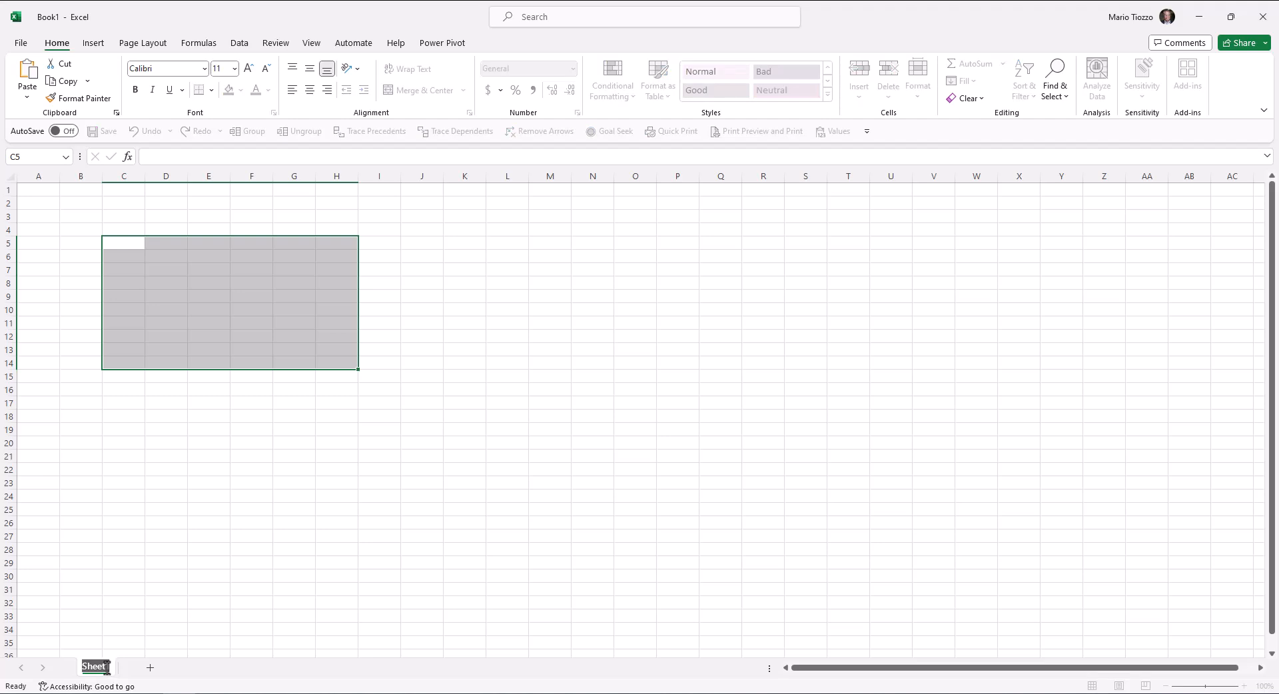
type("New Name")
key("Return")
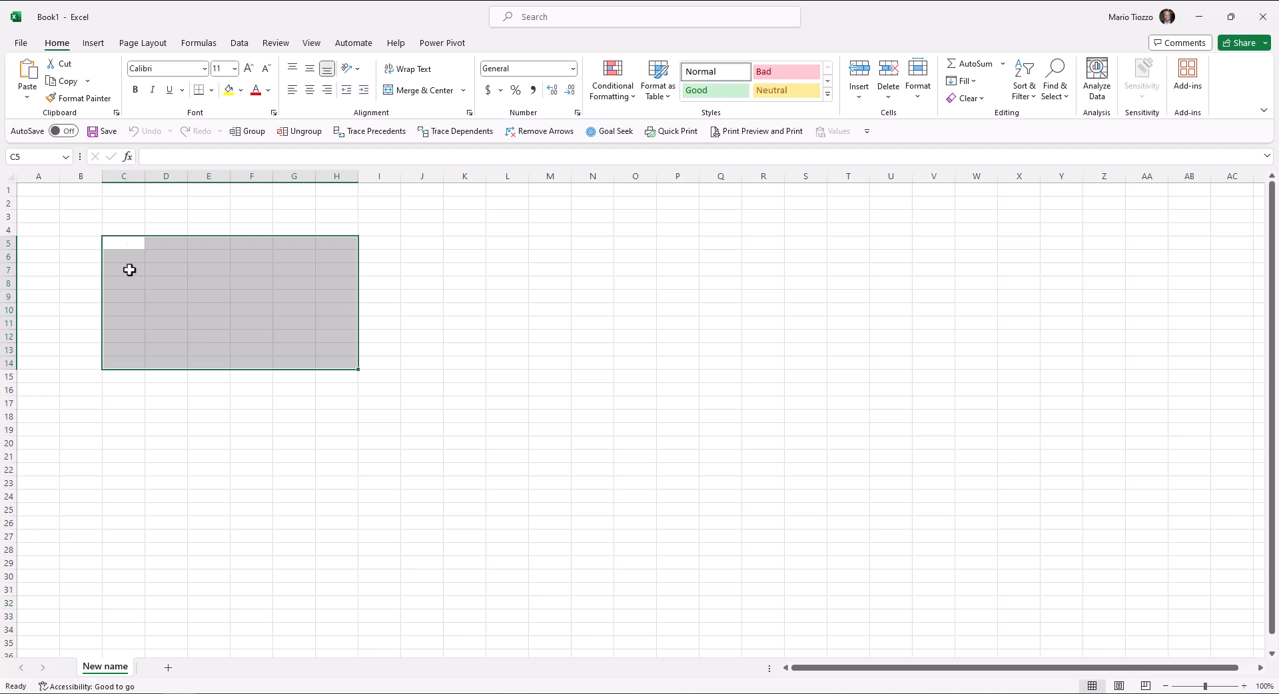
left_click(131, 241)
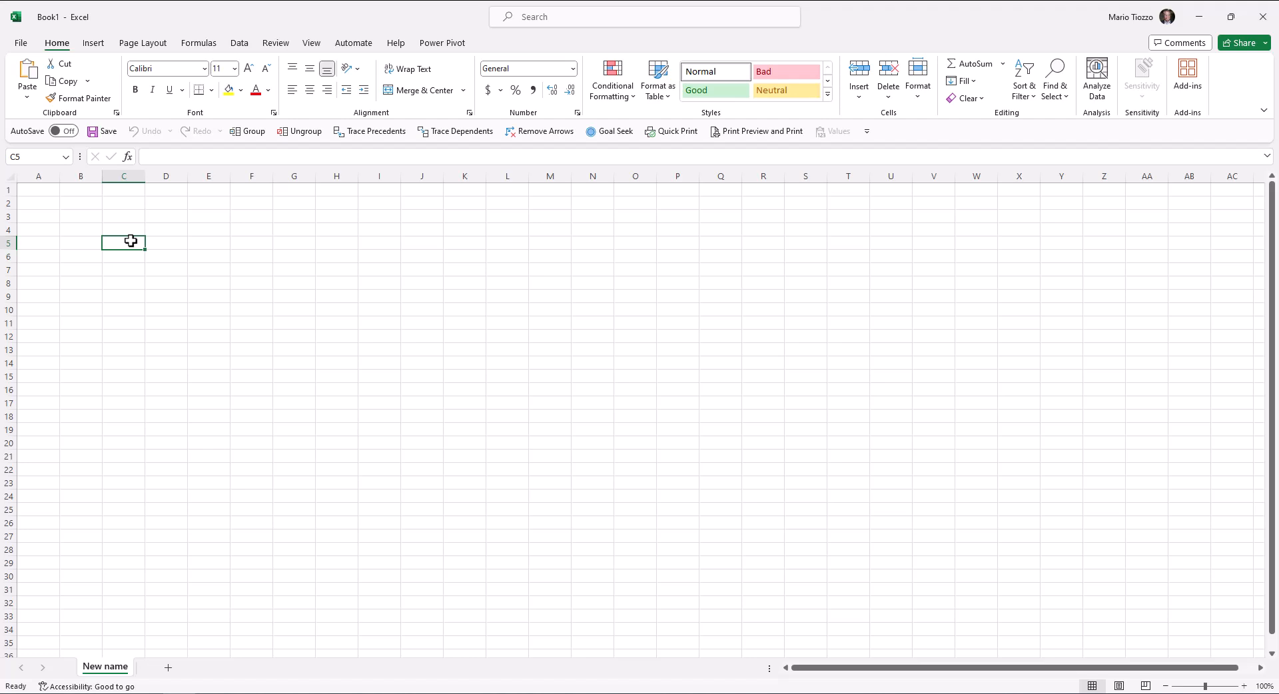
- Enter 125 in C5 and 'Experiment' in C6, then select D15 for a total
type("125")
key("Return")
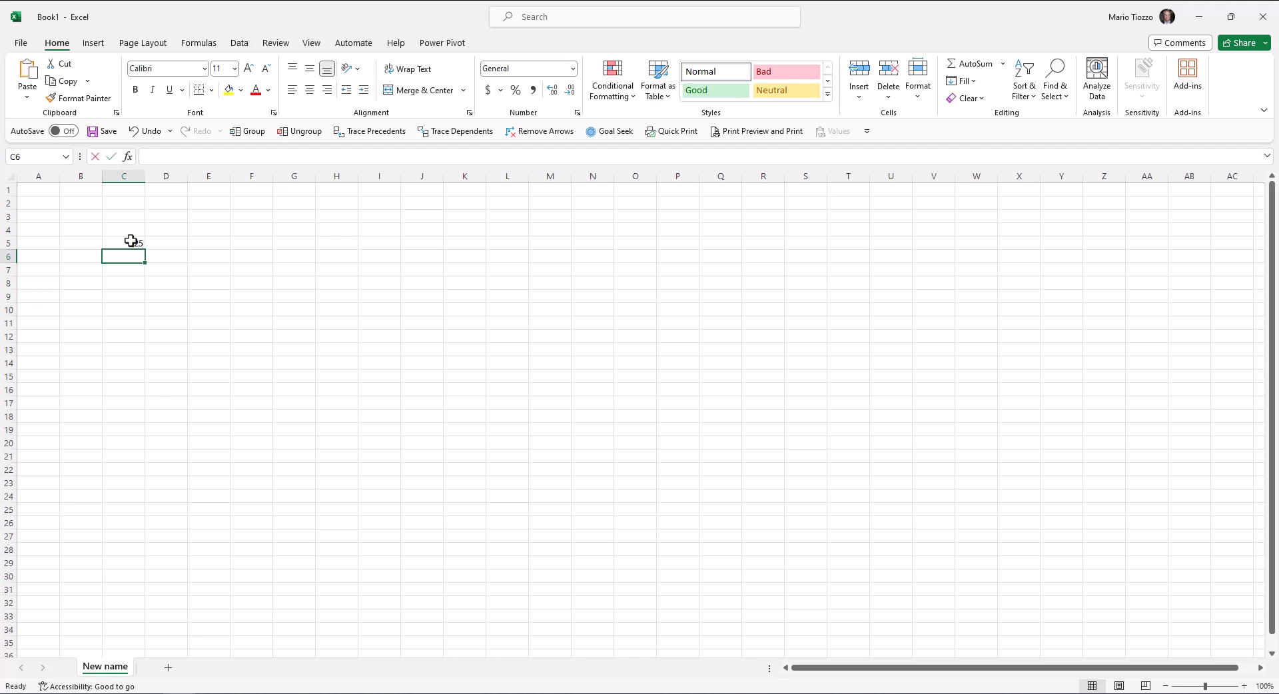
type("Experiment")
key("Return")
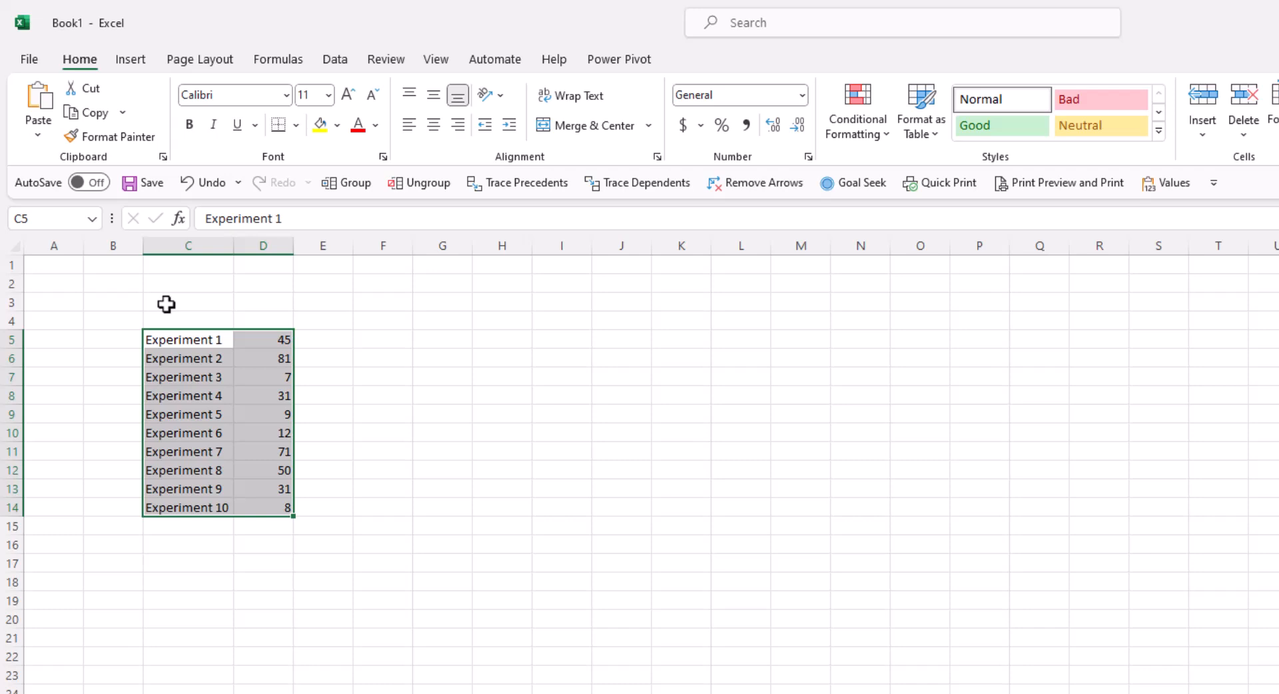
left_click(247, 532)
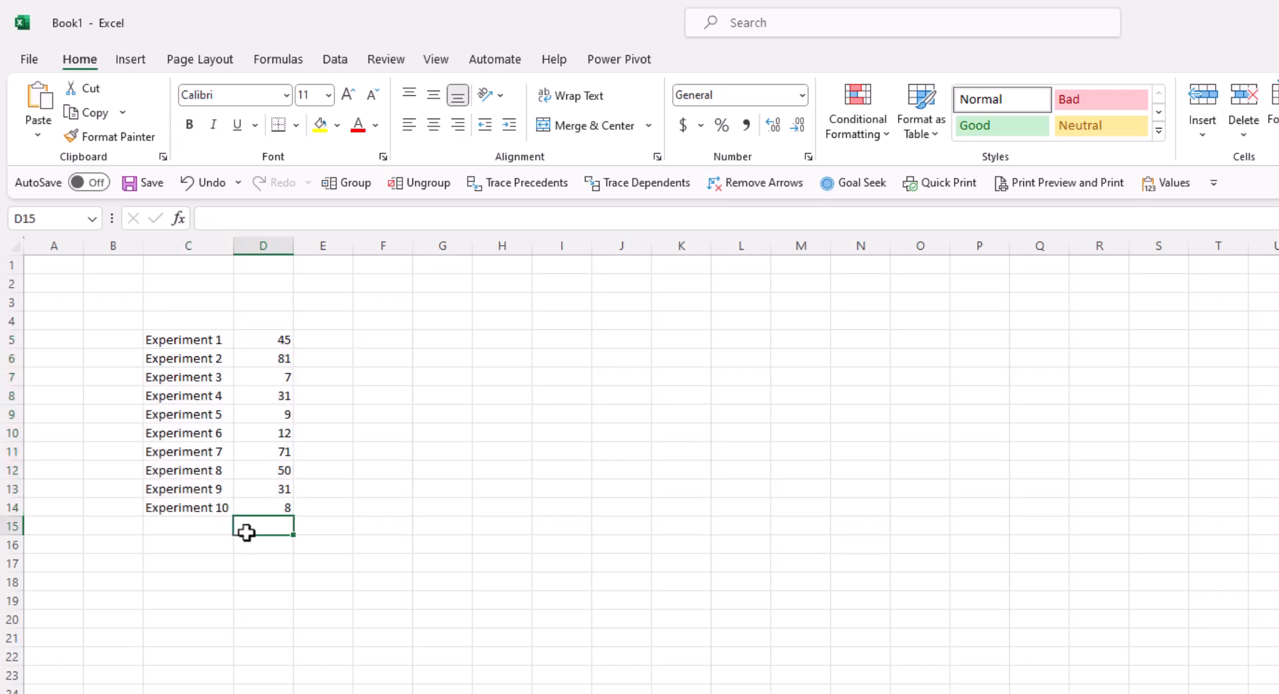
- Type the formula =D5+D6+D7 to total the first three experiment values
type("=")
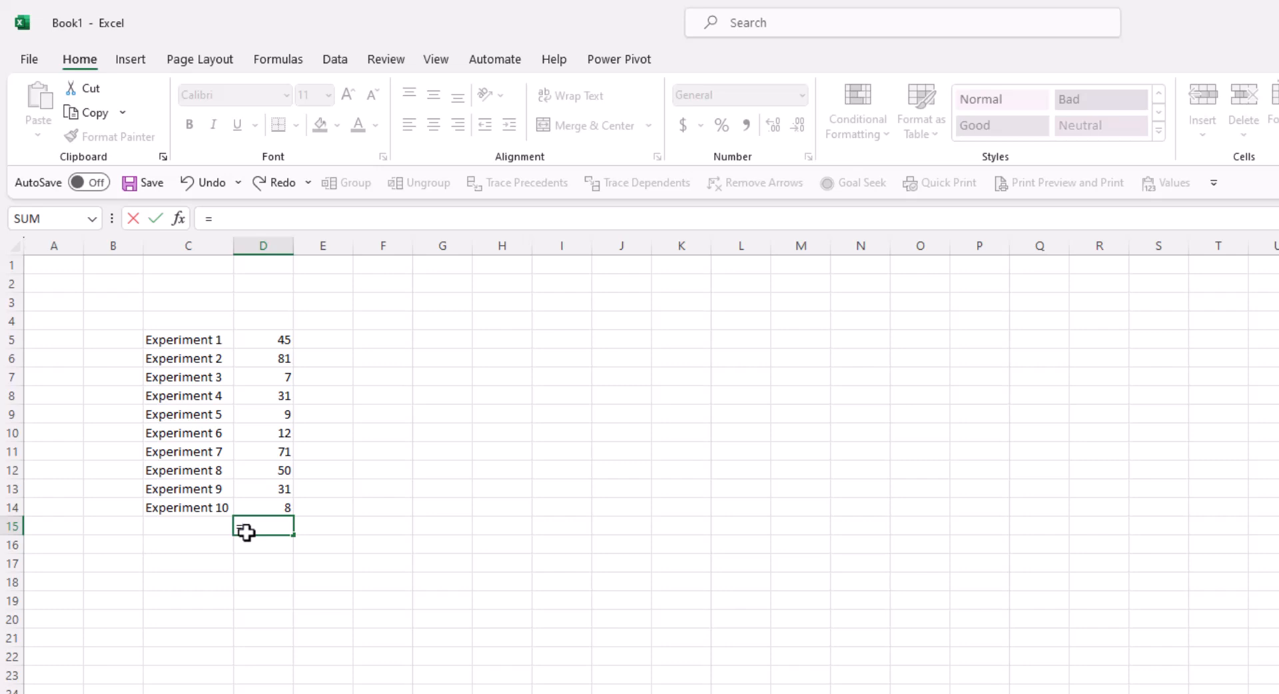
type("d")
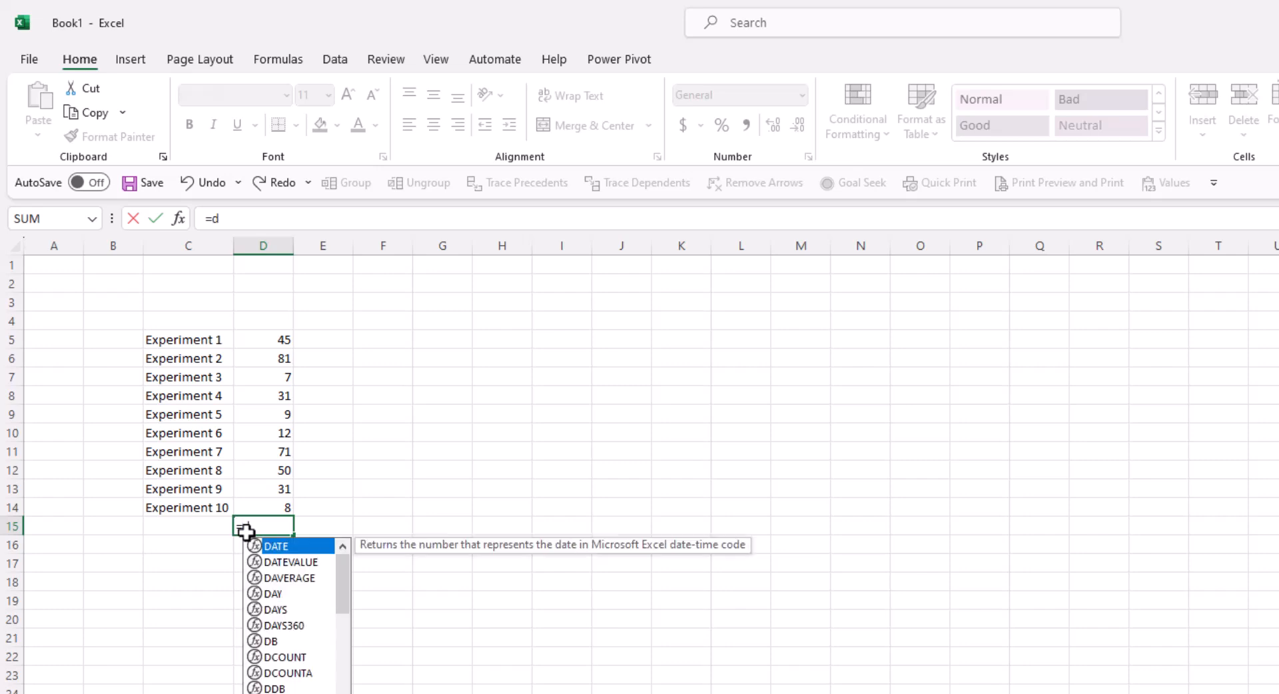
type("5+d6+d7")
key("Return")
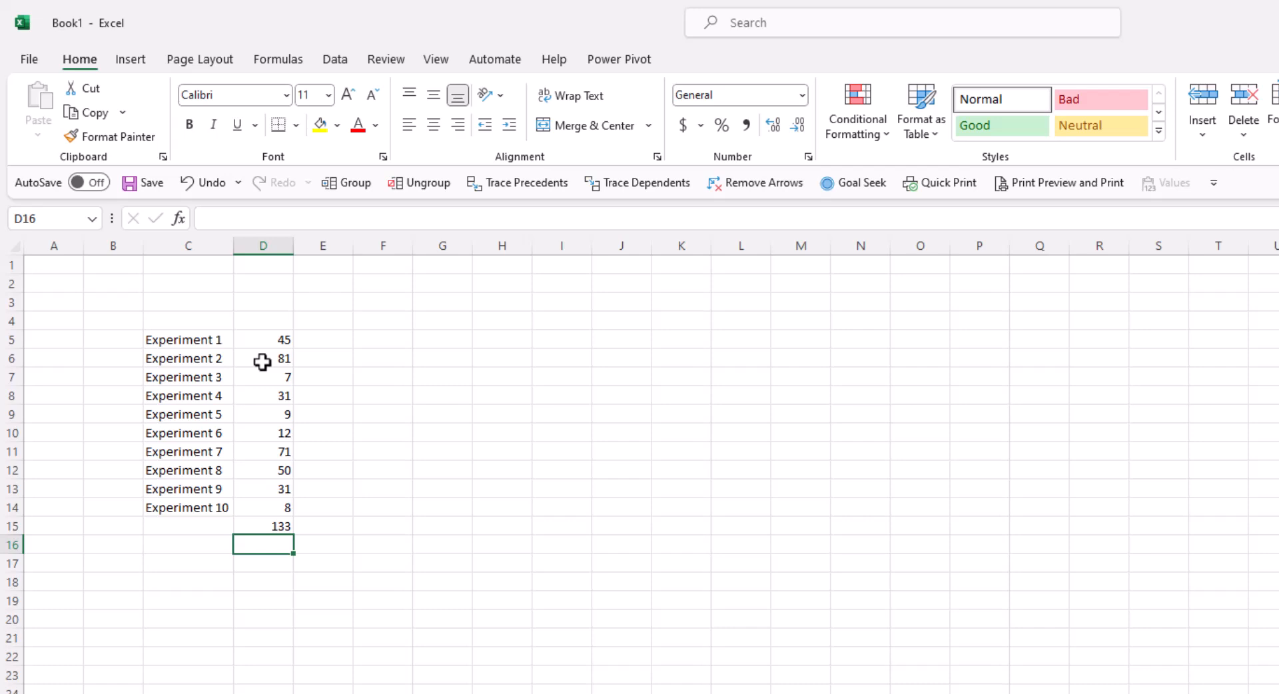
- Build the same =D5+D6+D7 sum in D16 by picking each cell, giving 133
type("=")
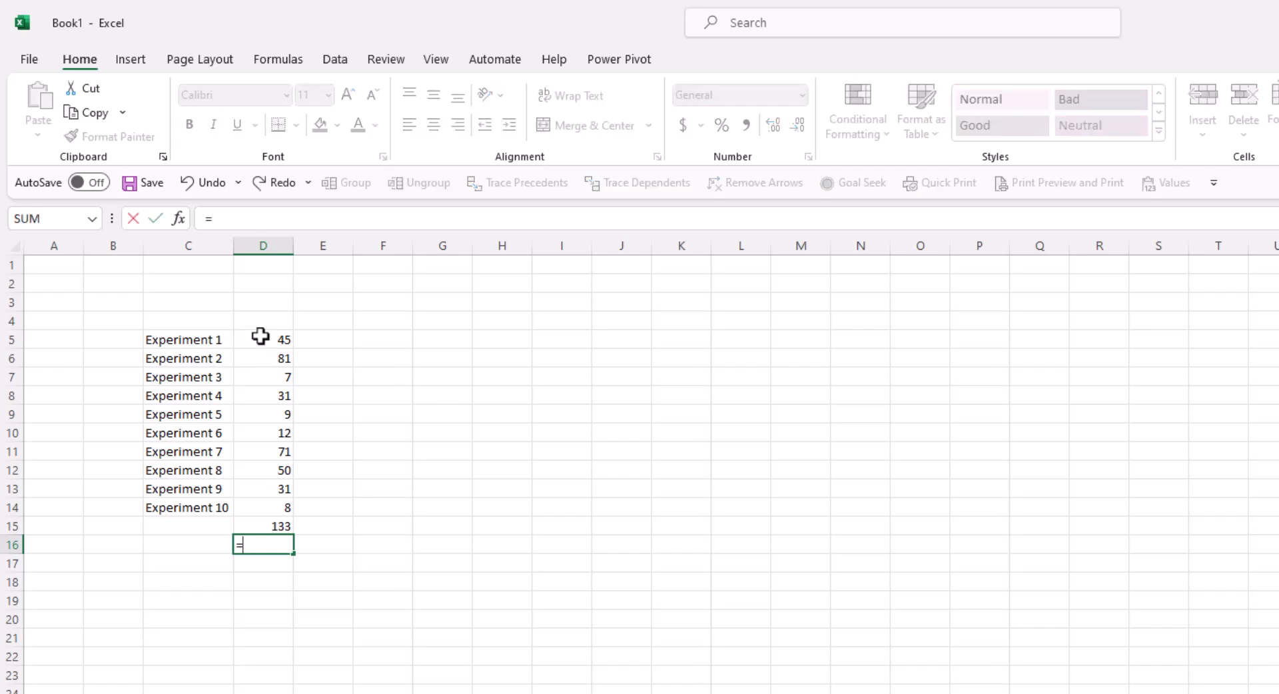
left_click(254, 342)
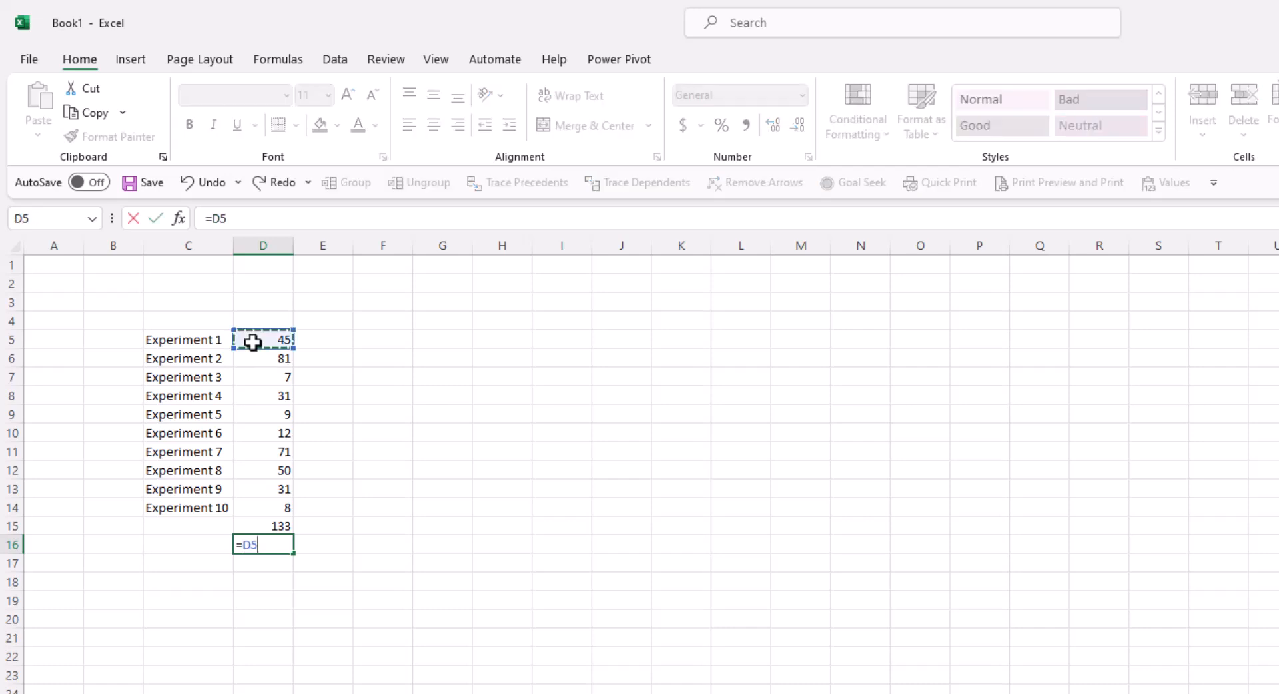
type("+")
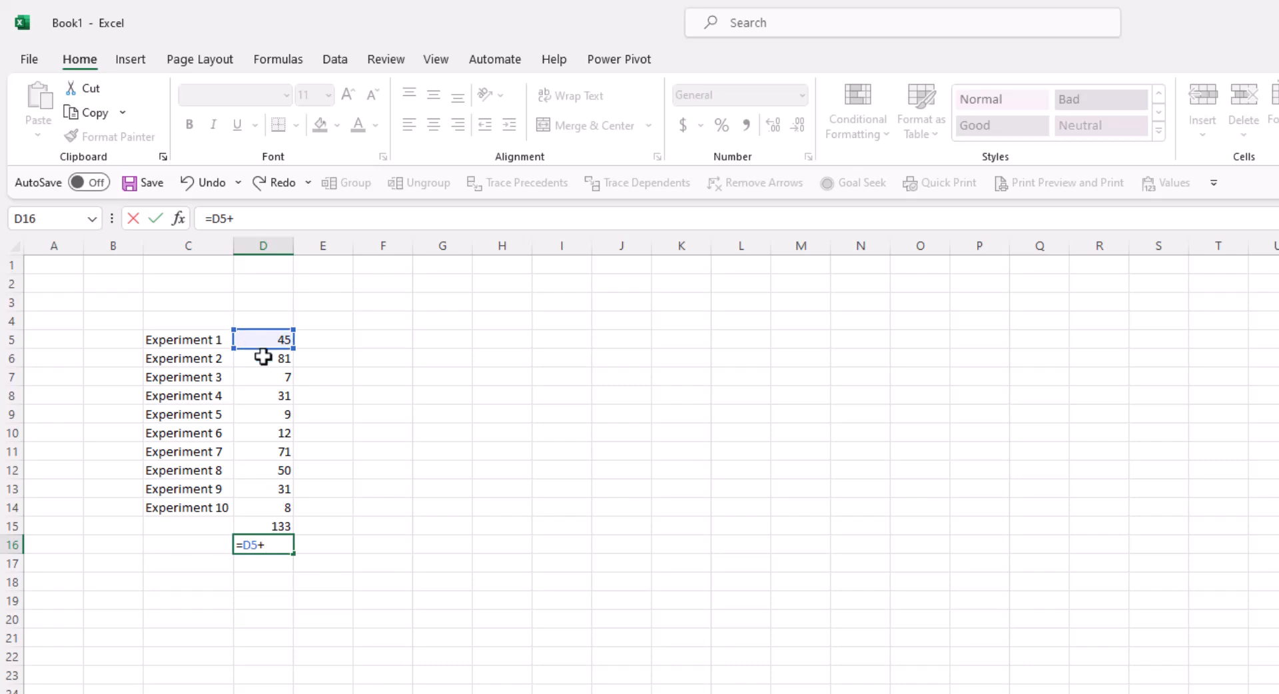
left_click(263, 358)
type("+")
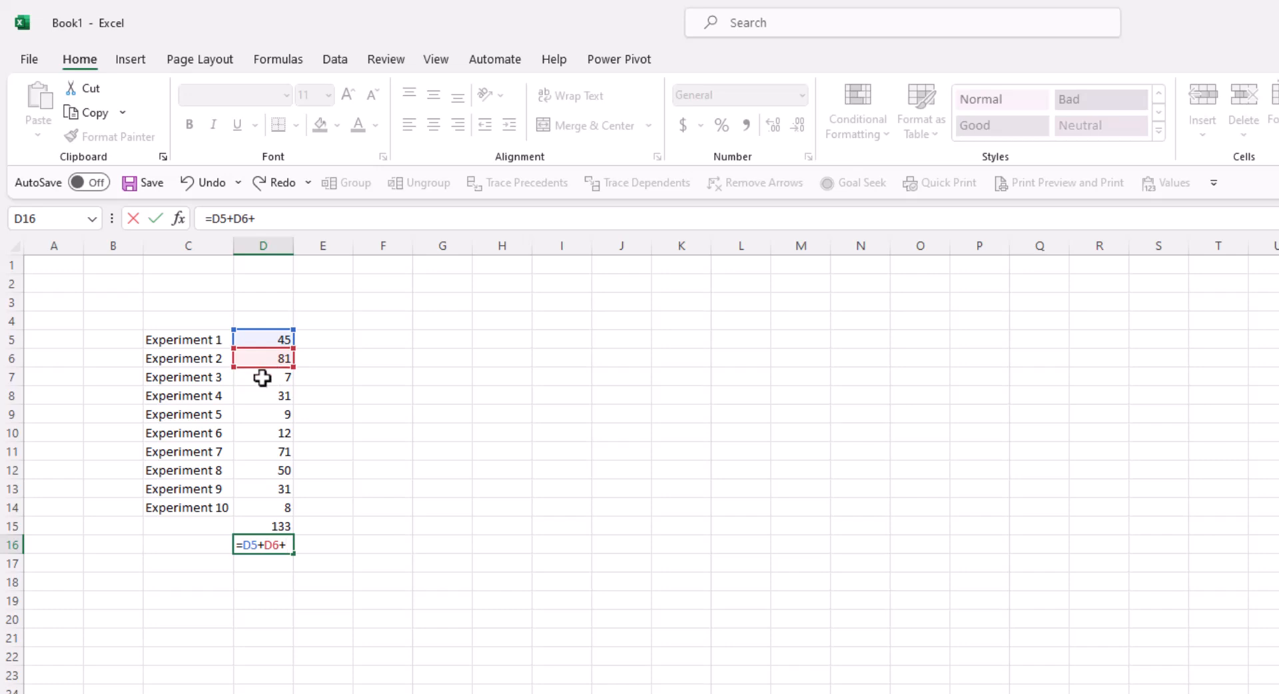
left_click(262, 377)
key("Return")
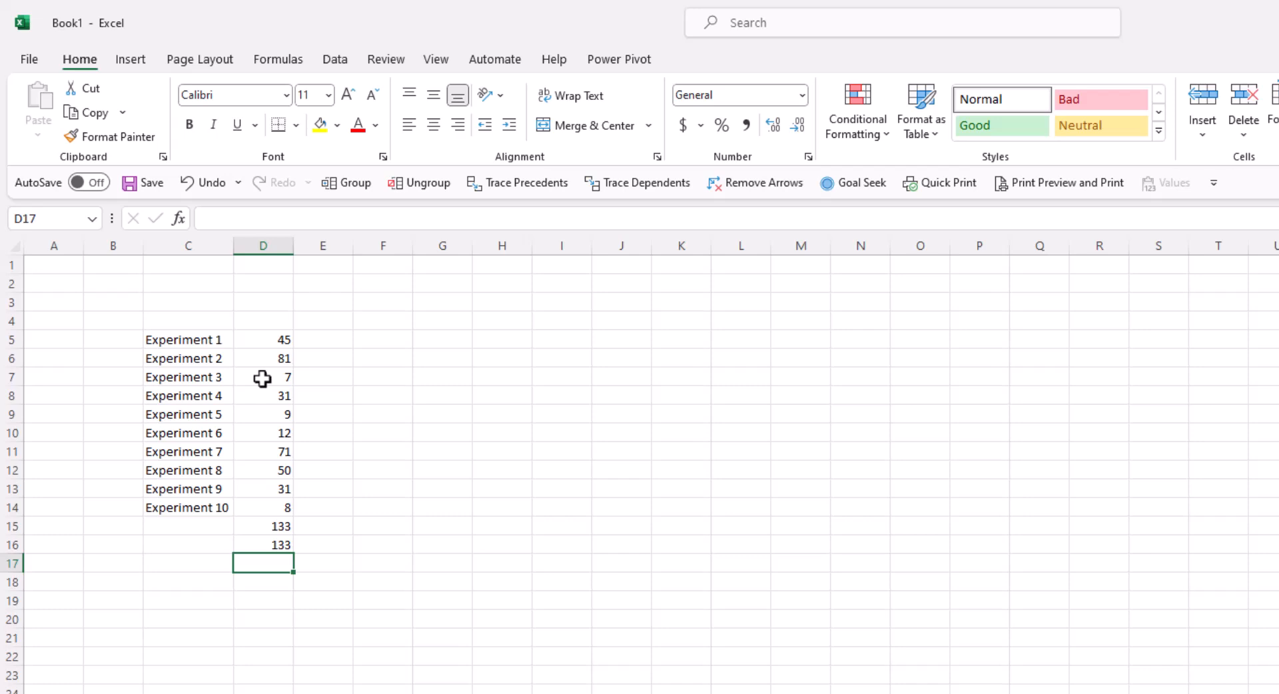
- Inspect D15, D5, C5 and D16, then edit D16's =D5+D6+D7 formula in the formula bar
left_click(270, 526)
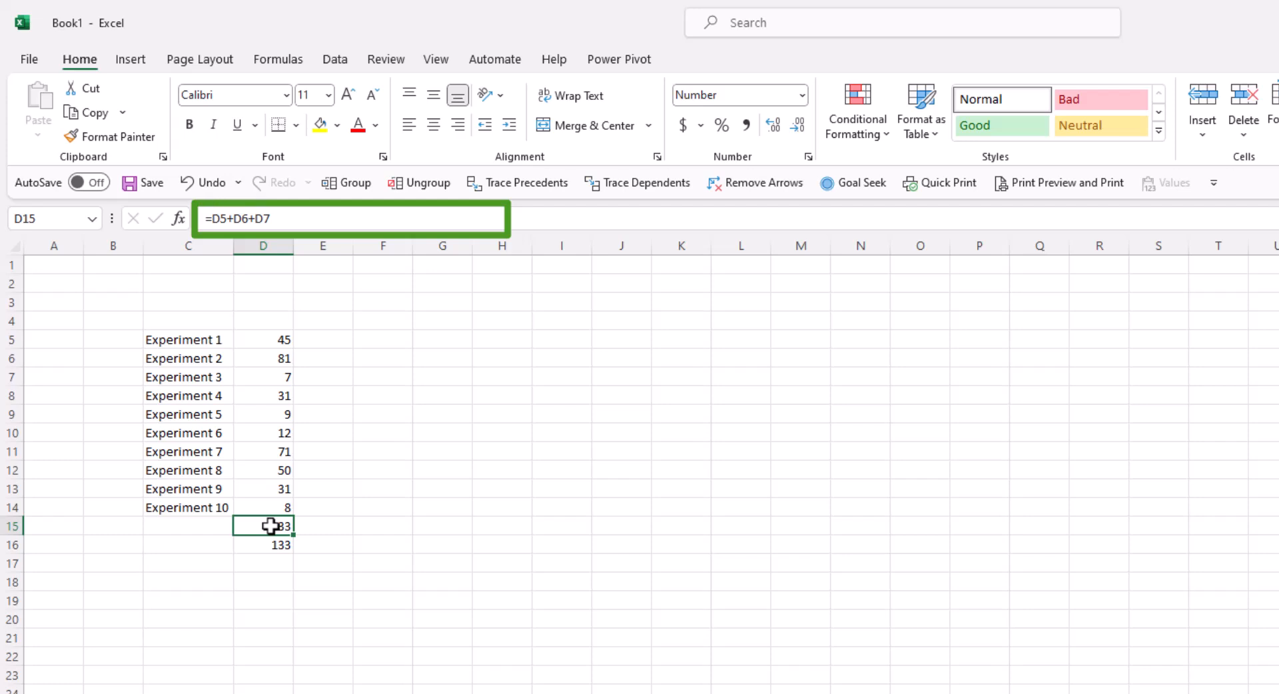
left_click(275, 341)
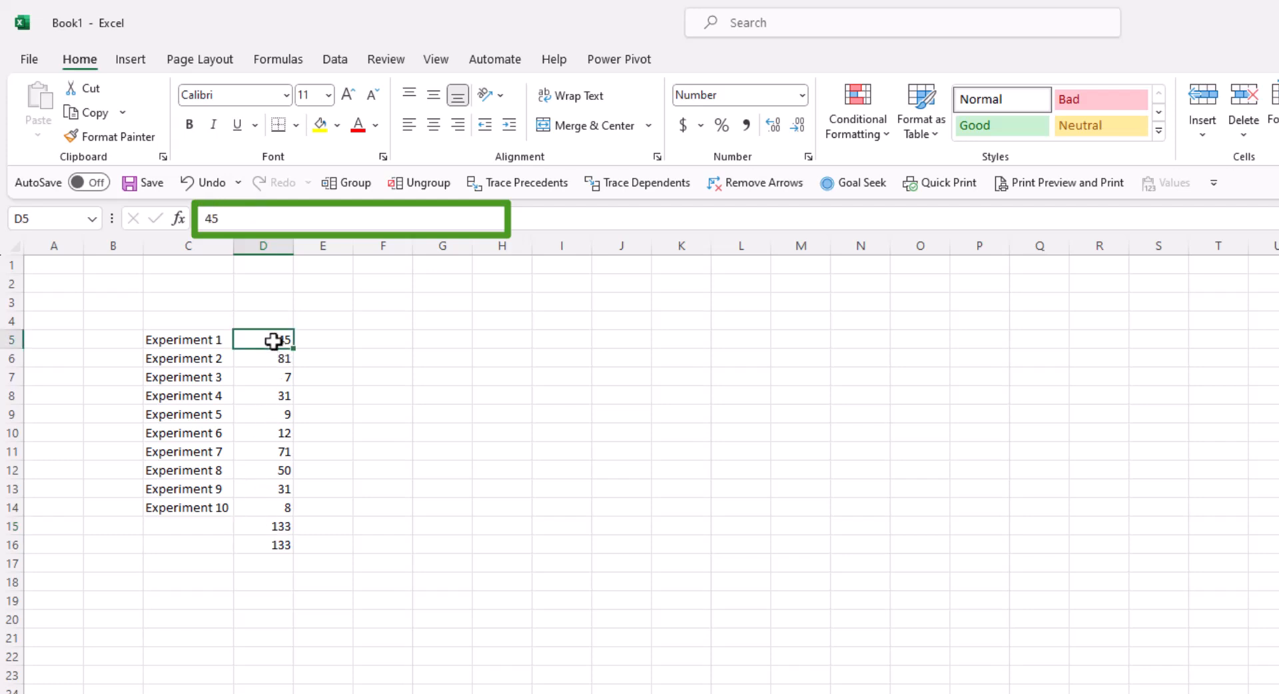
left_click(184, 340)
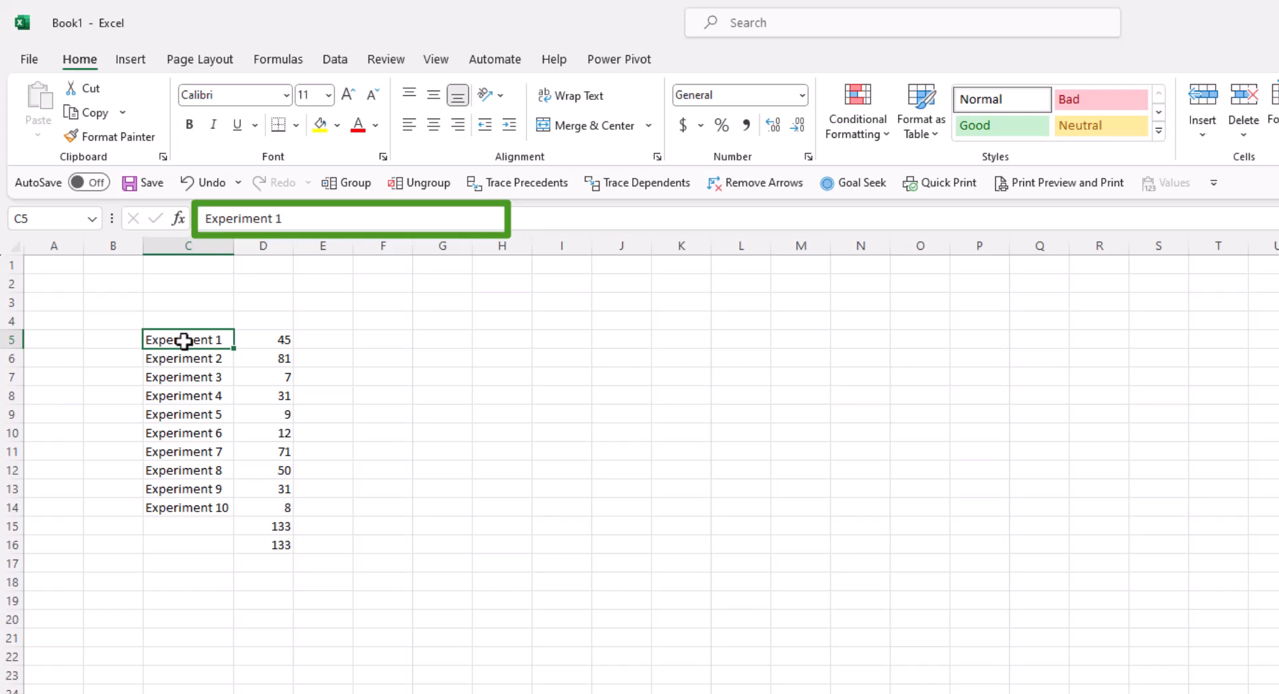
left_click(267, 543)
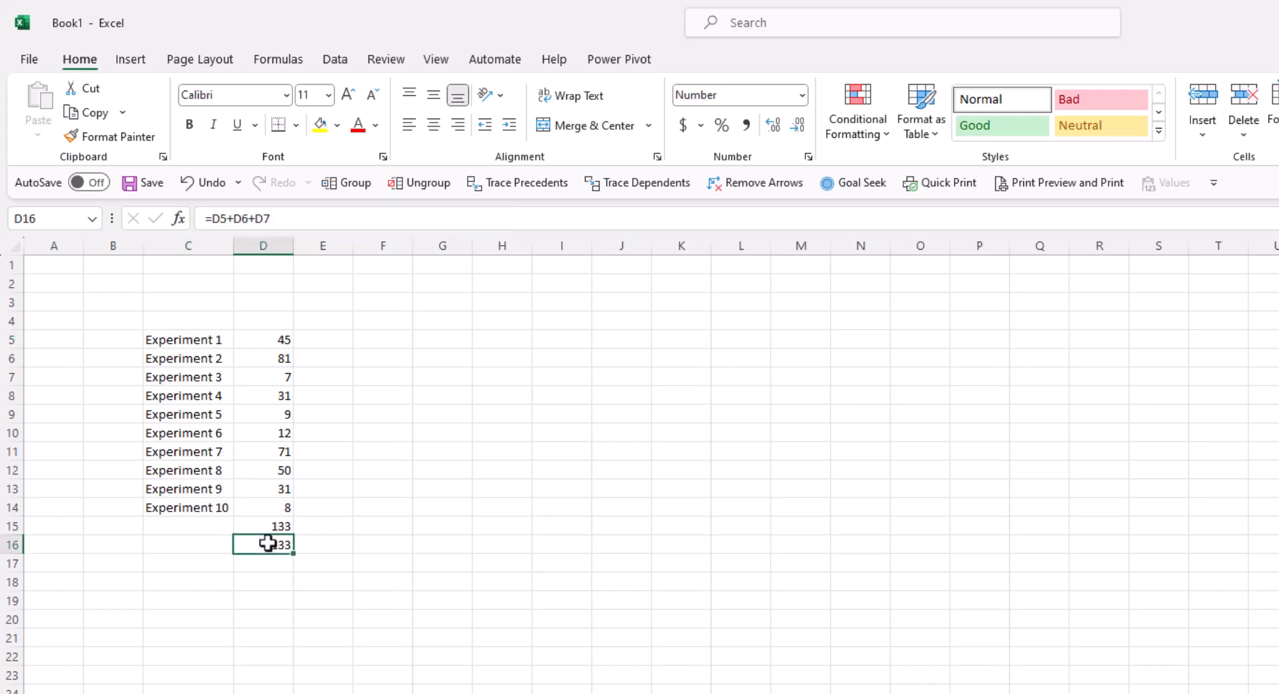
double_click(267, 543)
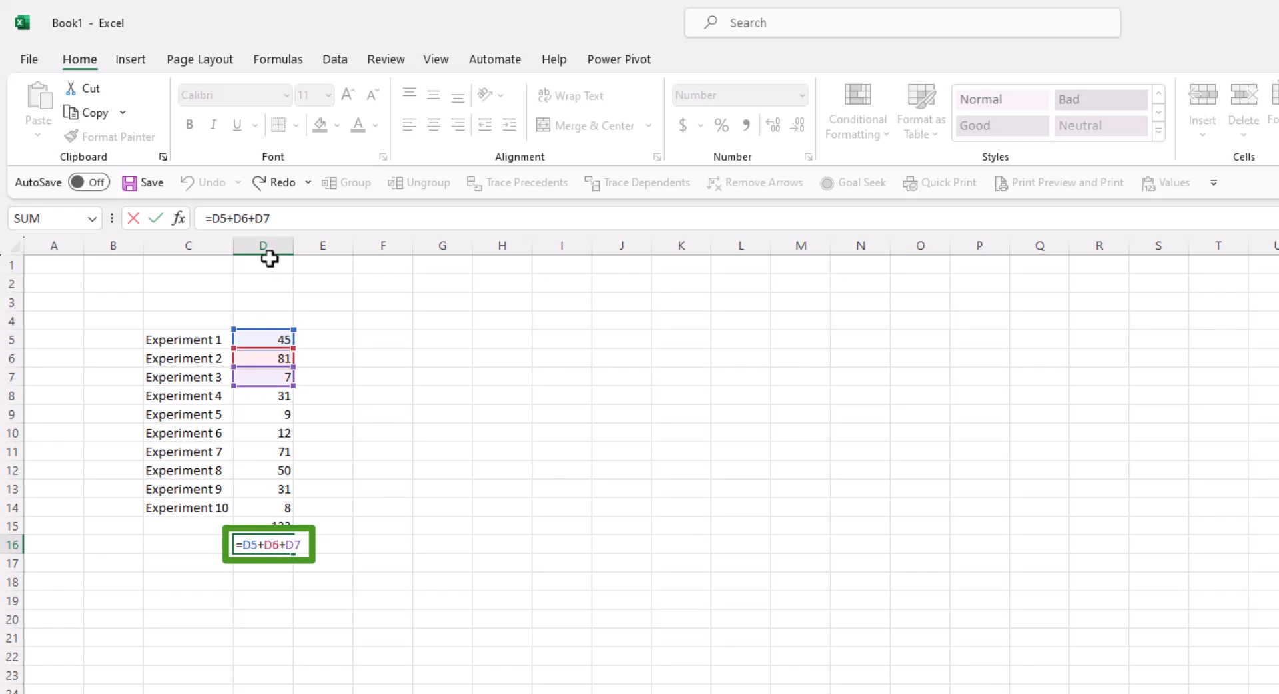
left_click(247, 217)
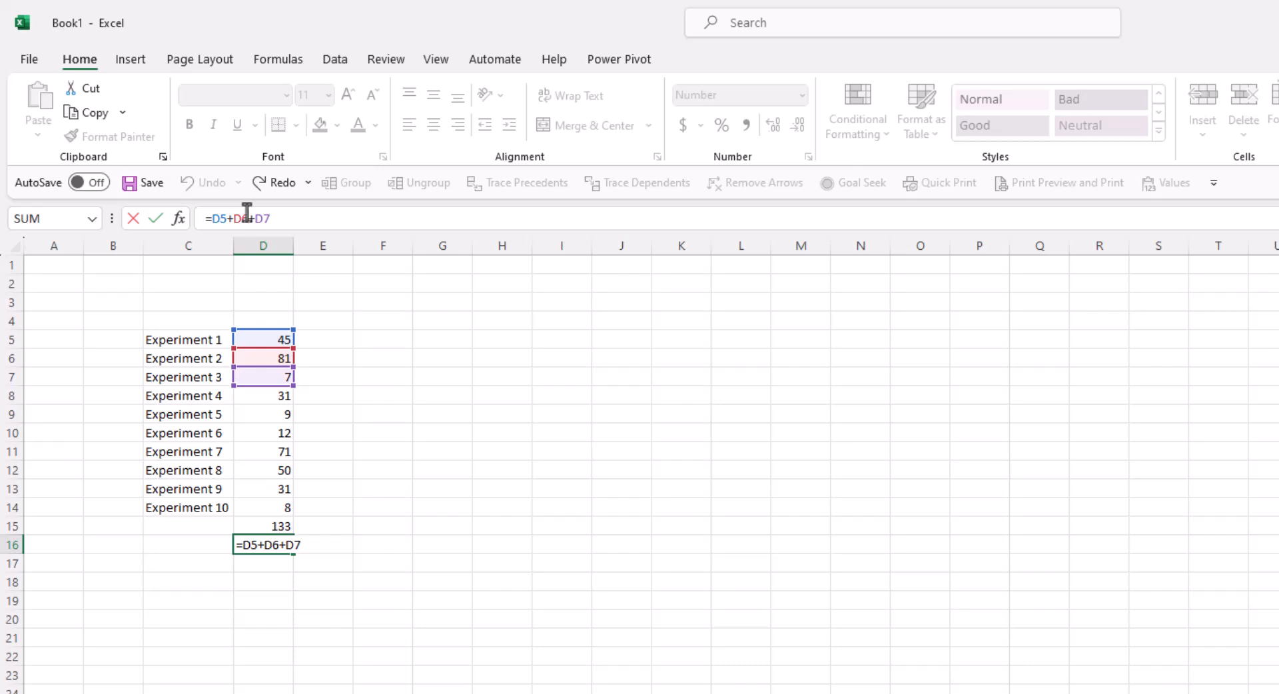
key("minus")
- Clear the 133 trial totals from C15:D16 and select D17
key("Return")
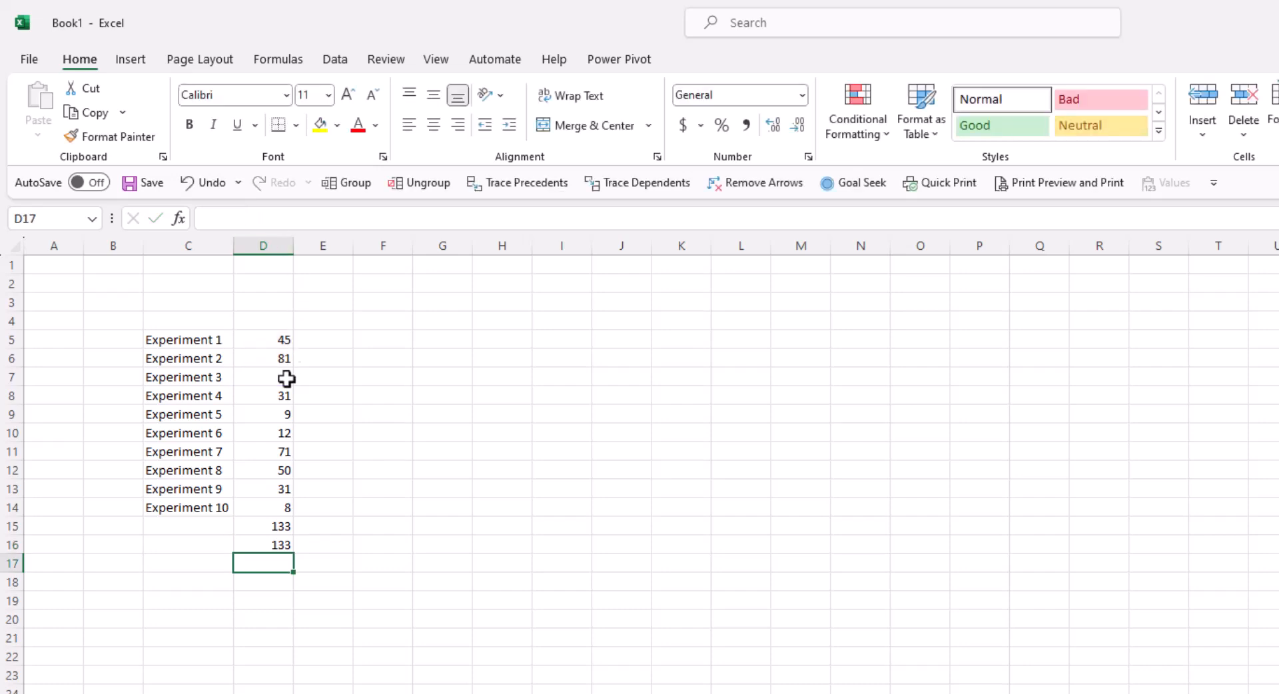
left_click_drag(230, 525, 265, 545)
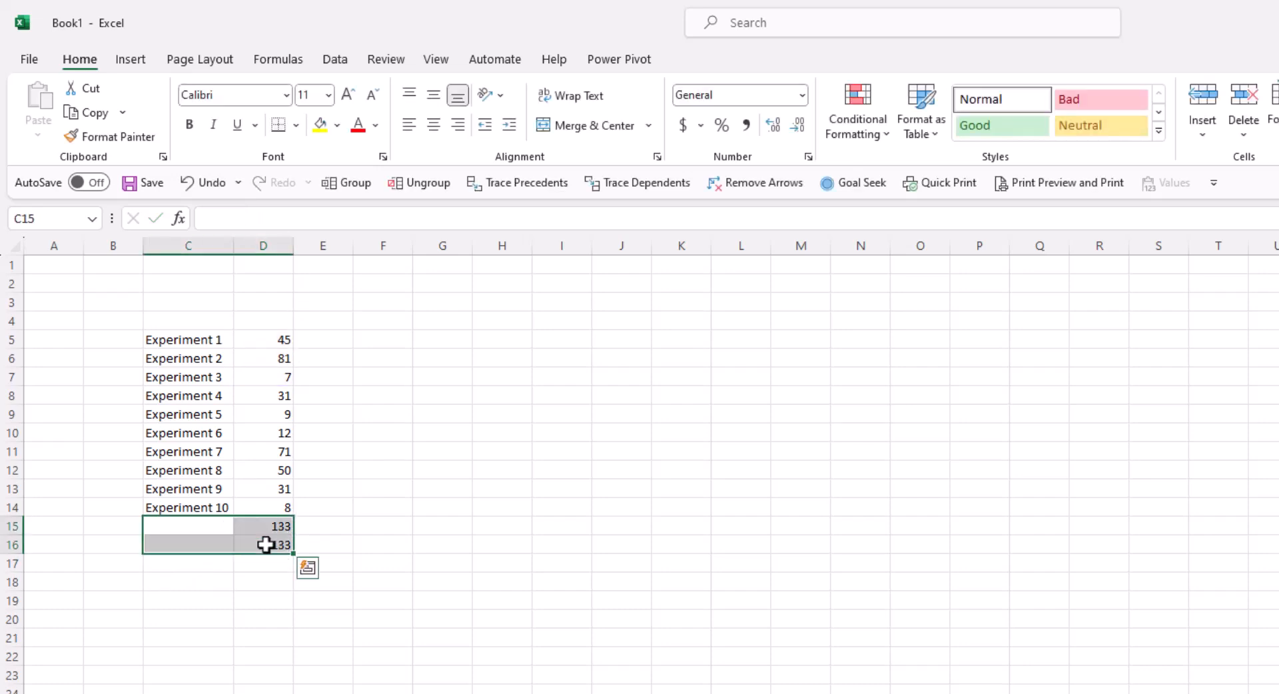
key("Delete")
left_click(256, 564)
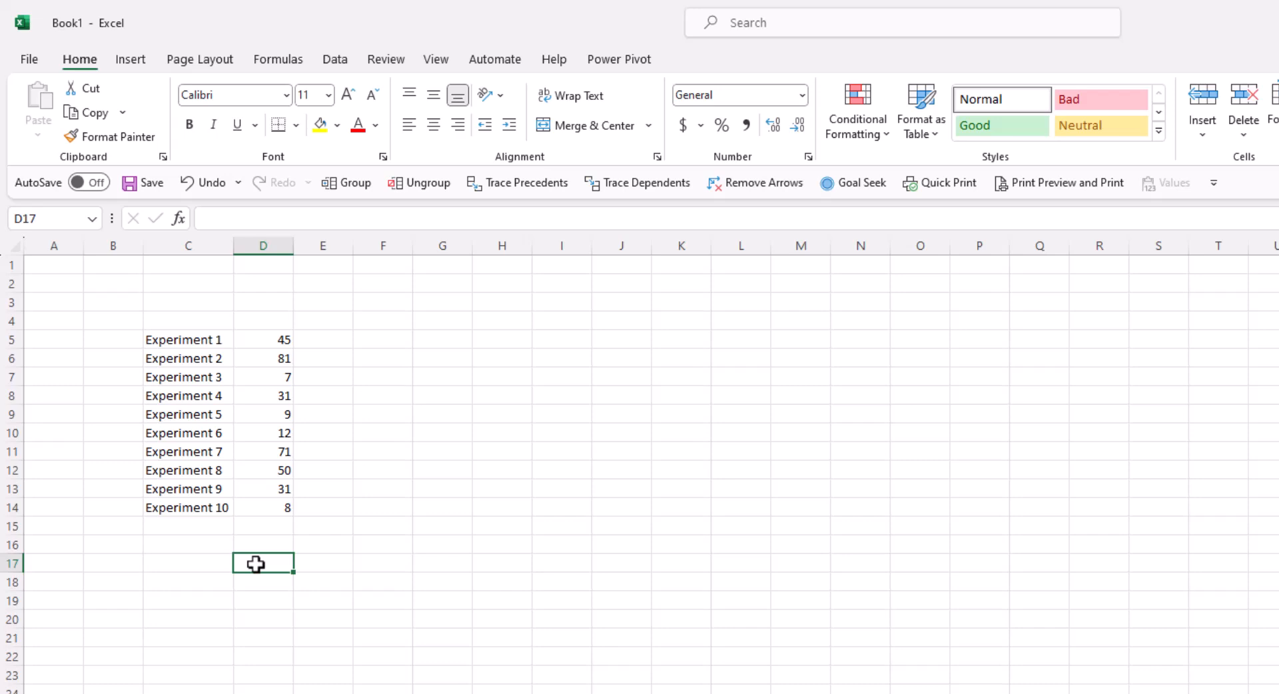
- Enter =SUM(D5:D14) in D17, giving 345
type("=")
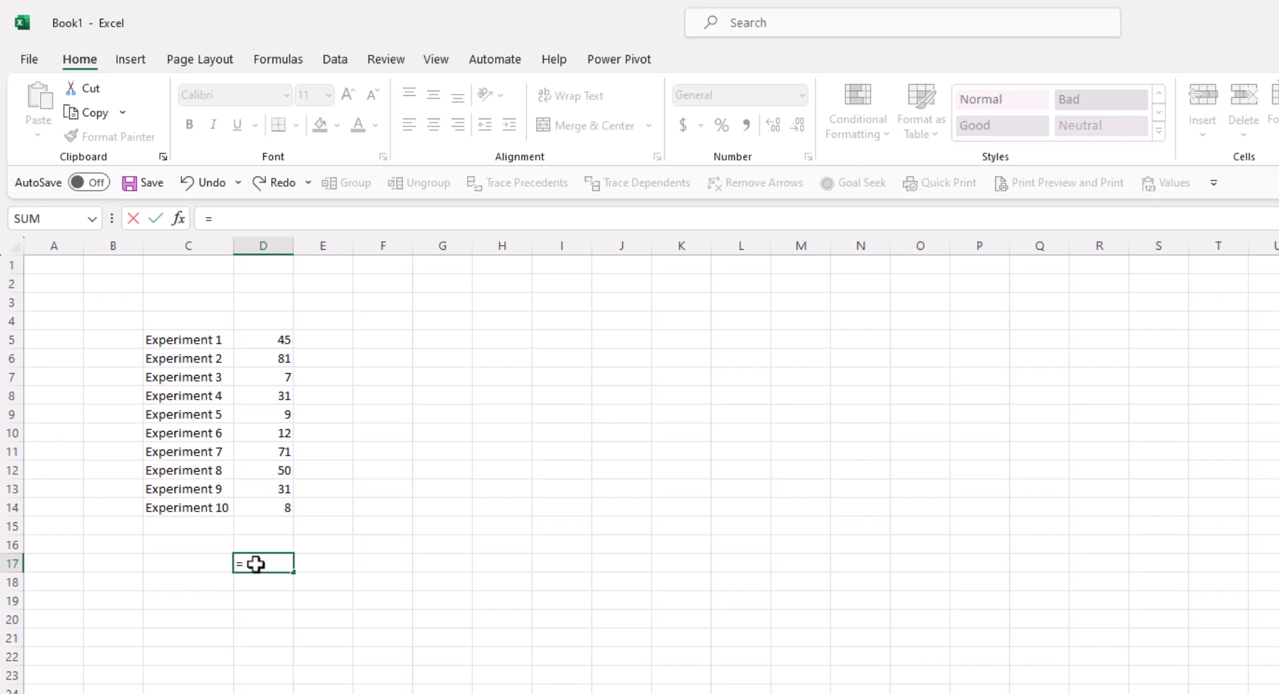
type("sum")
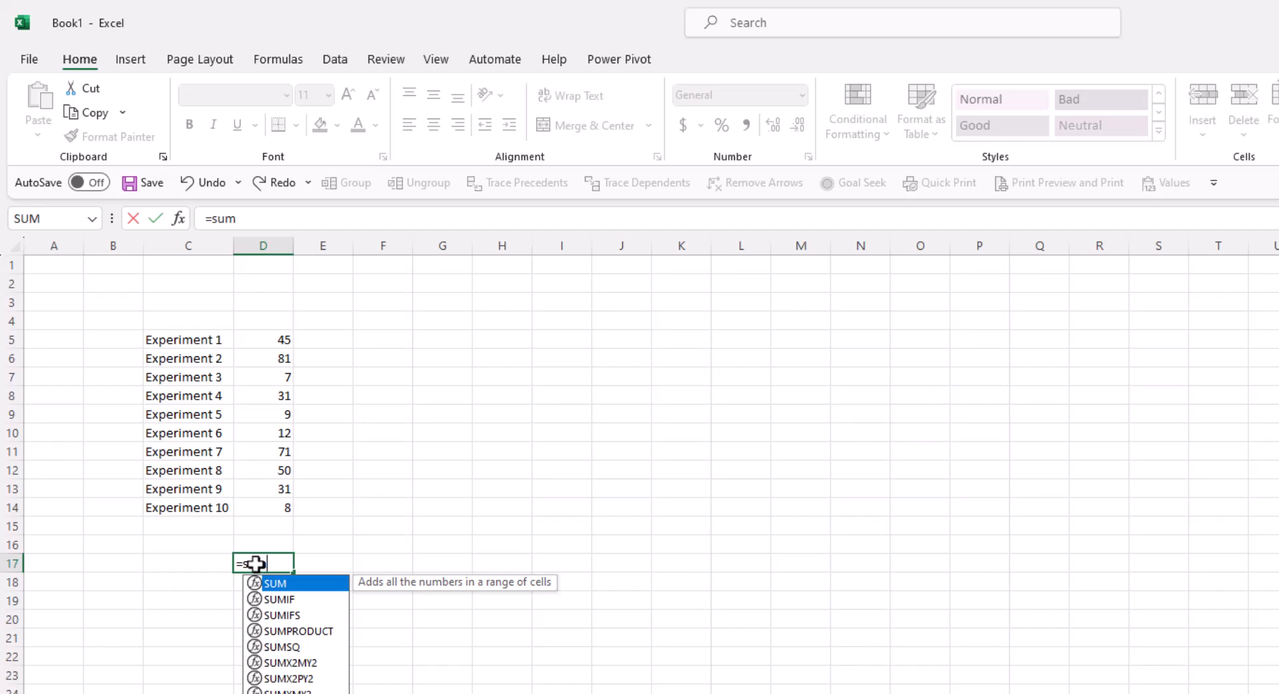
type("(")
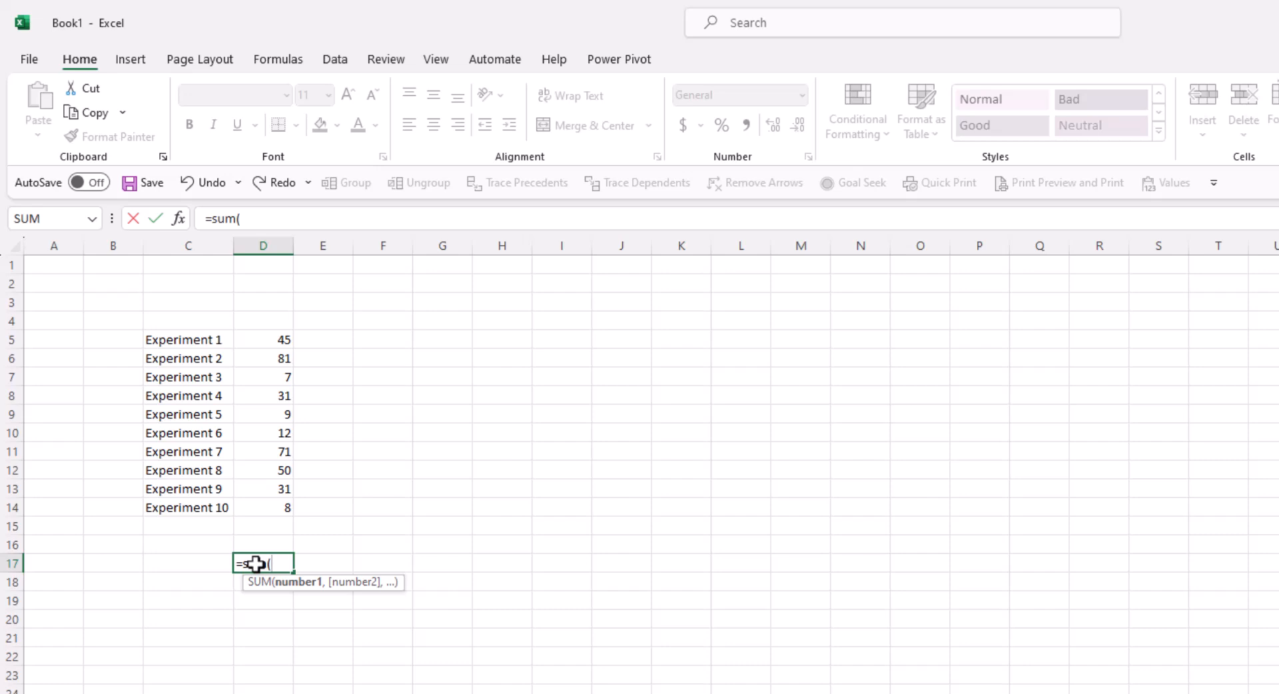
left_click(251, 339)
left_click_drag(252, 338, 244, 509)
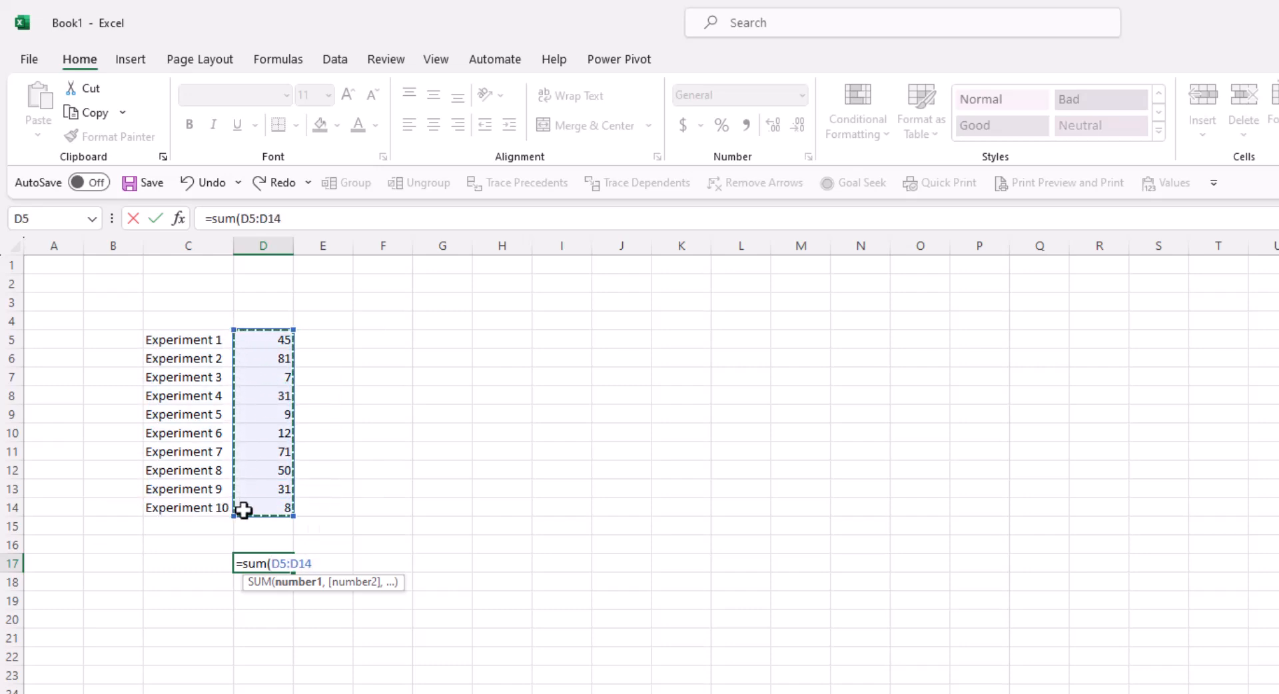
type(")")
key("Return")
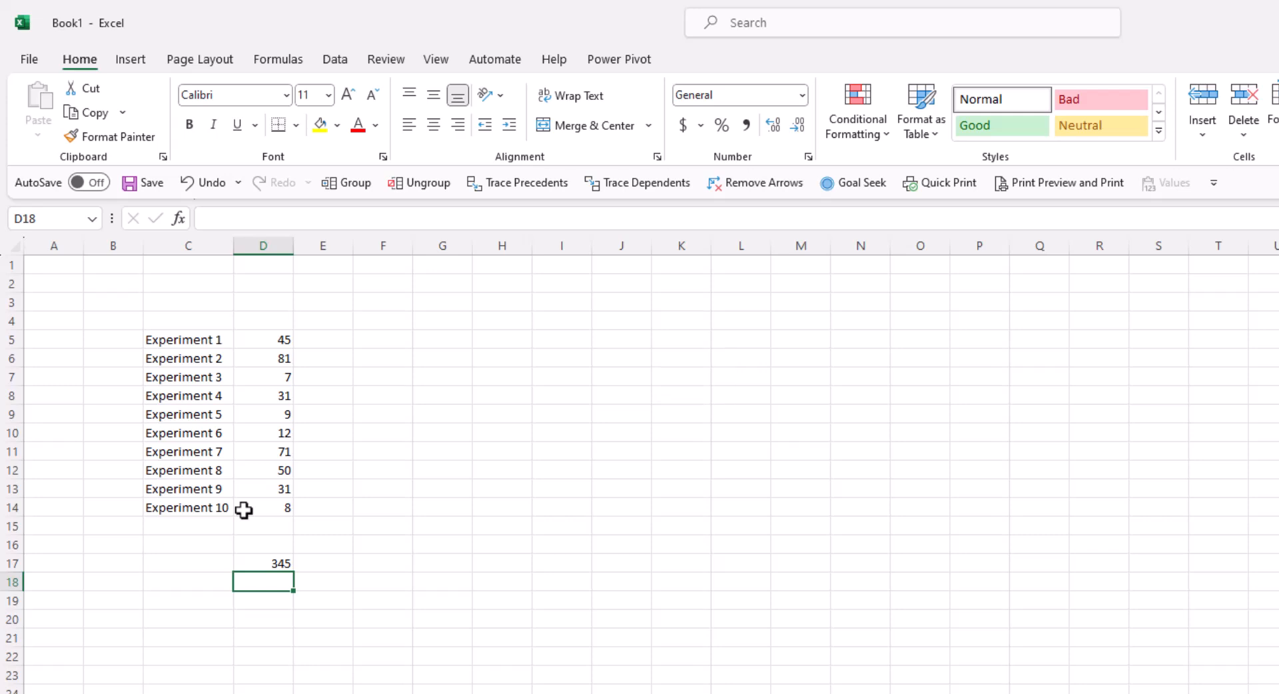
- Label C17 'Total' beside the sum
key("Up")
key("Left")
type("Total")
key("Return")
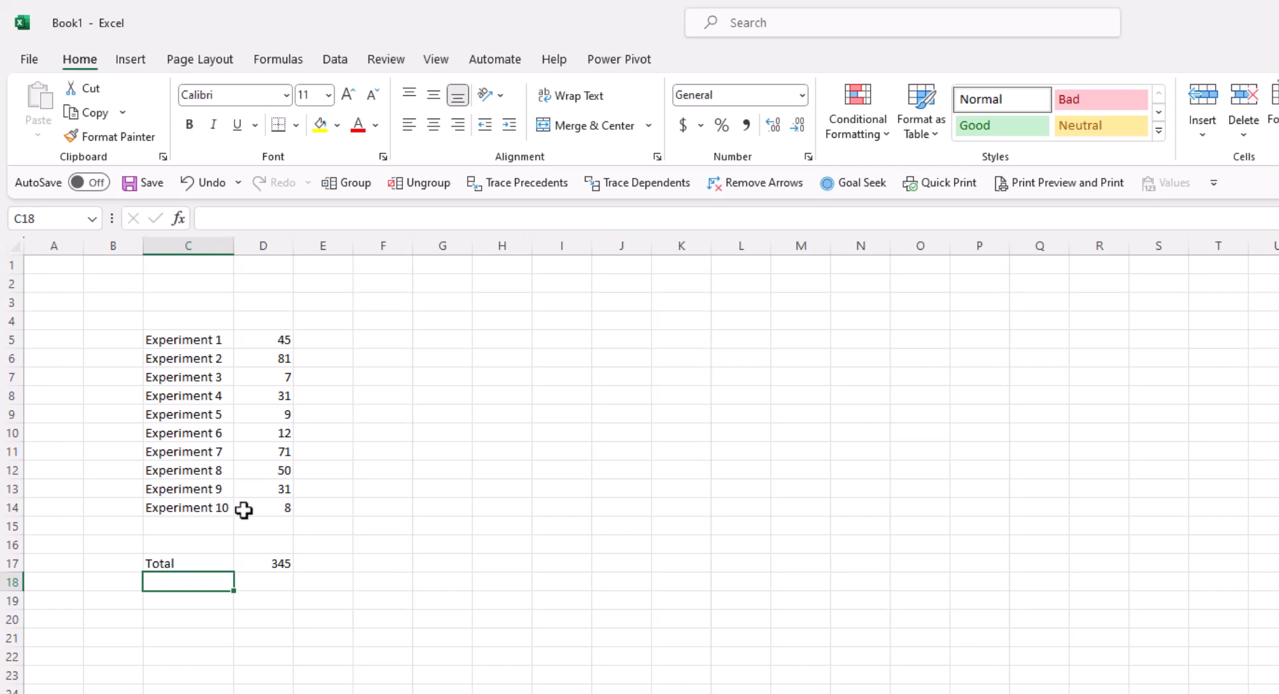
key("Right")
- Enter =COUNT(D5:D14) in D18, giving 10
type("=")
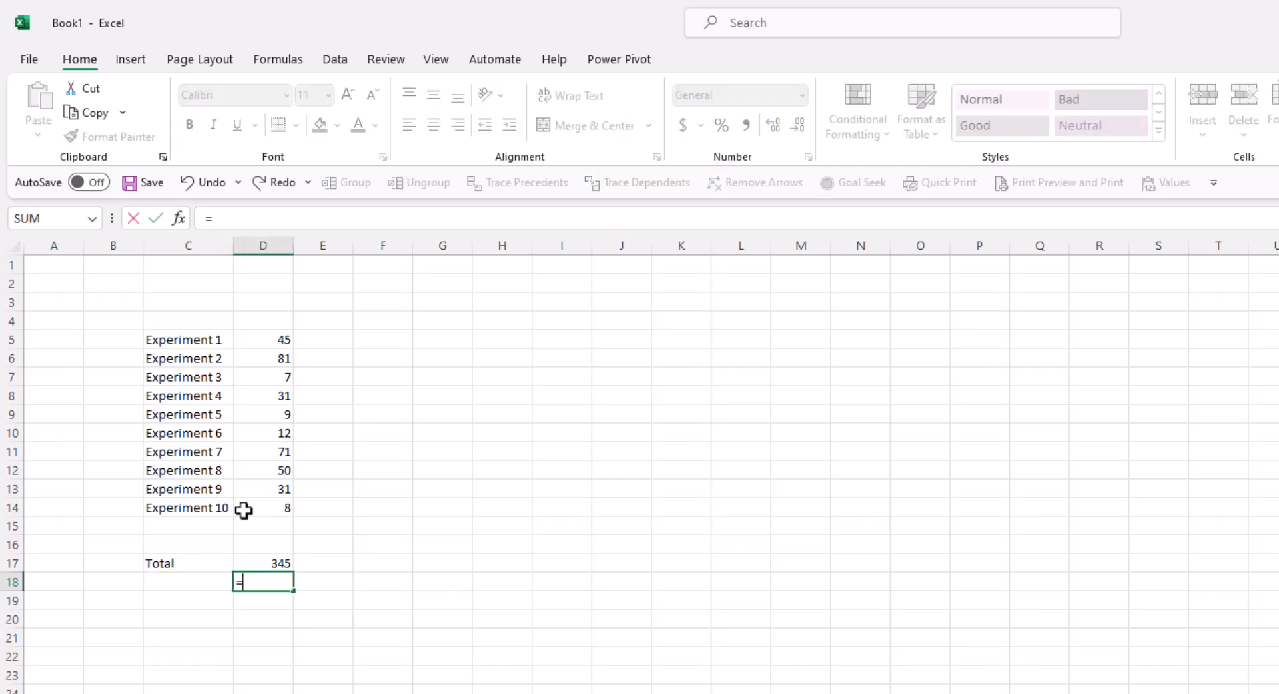
type("count")
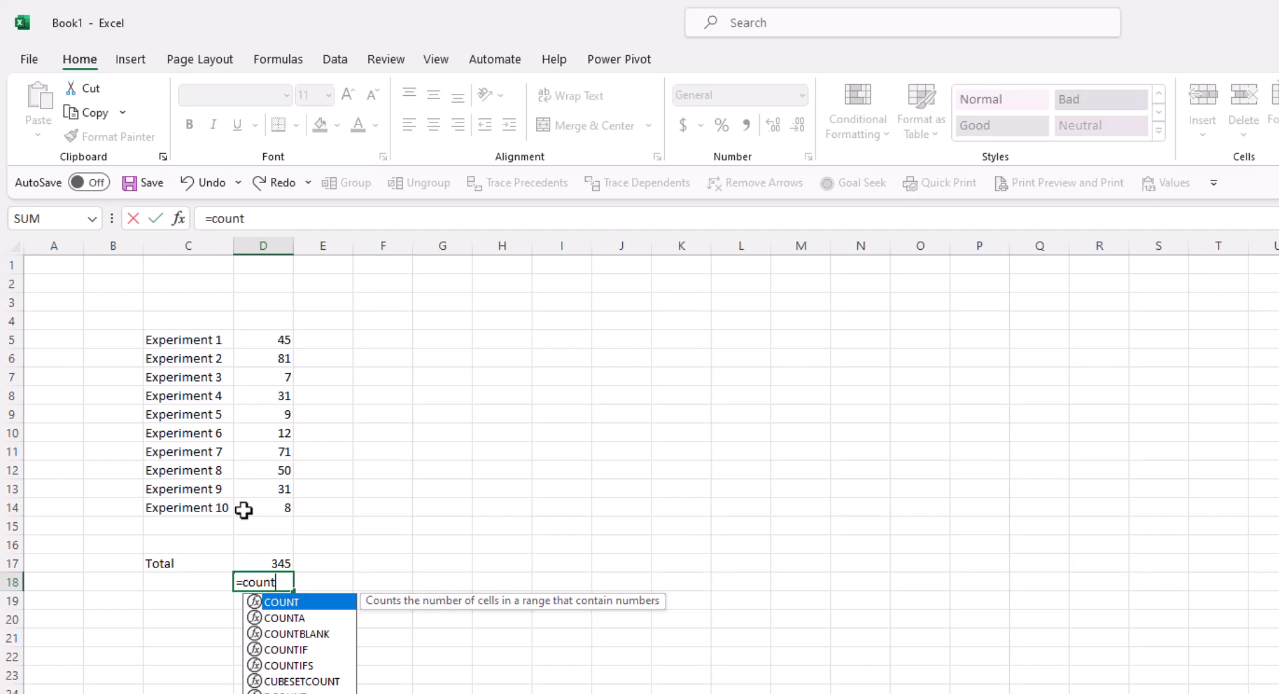
type("(")
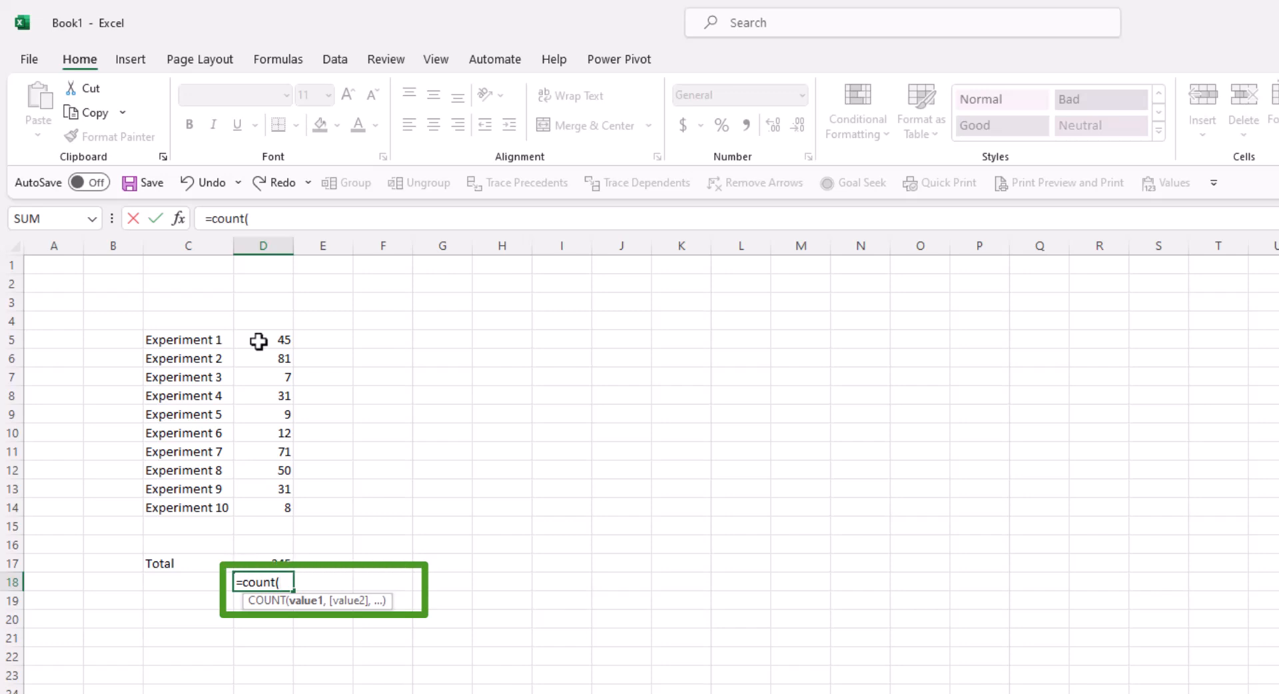
left_click_drag(259, 340, 256, 503)
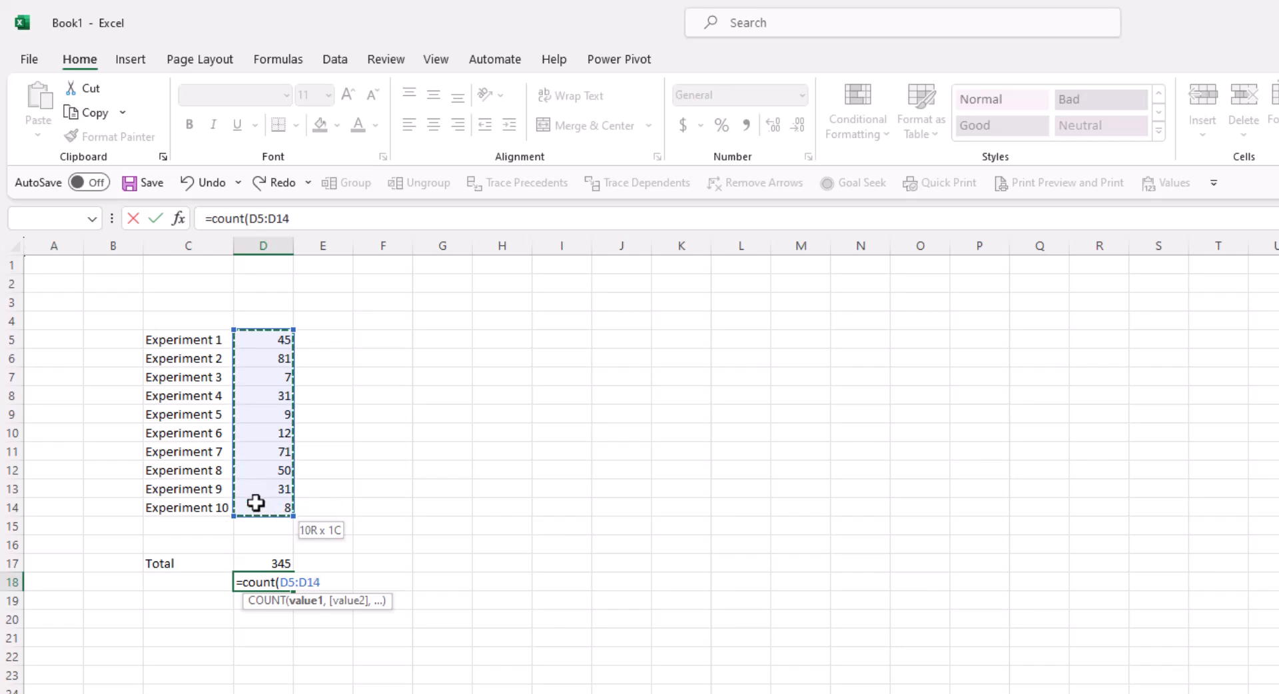
type(")")
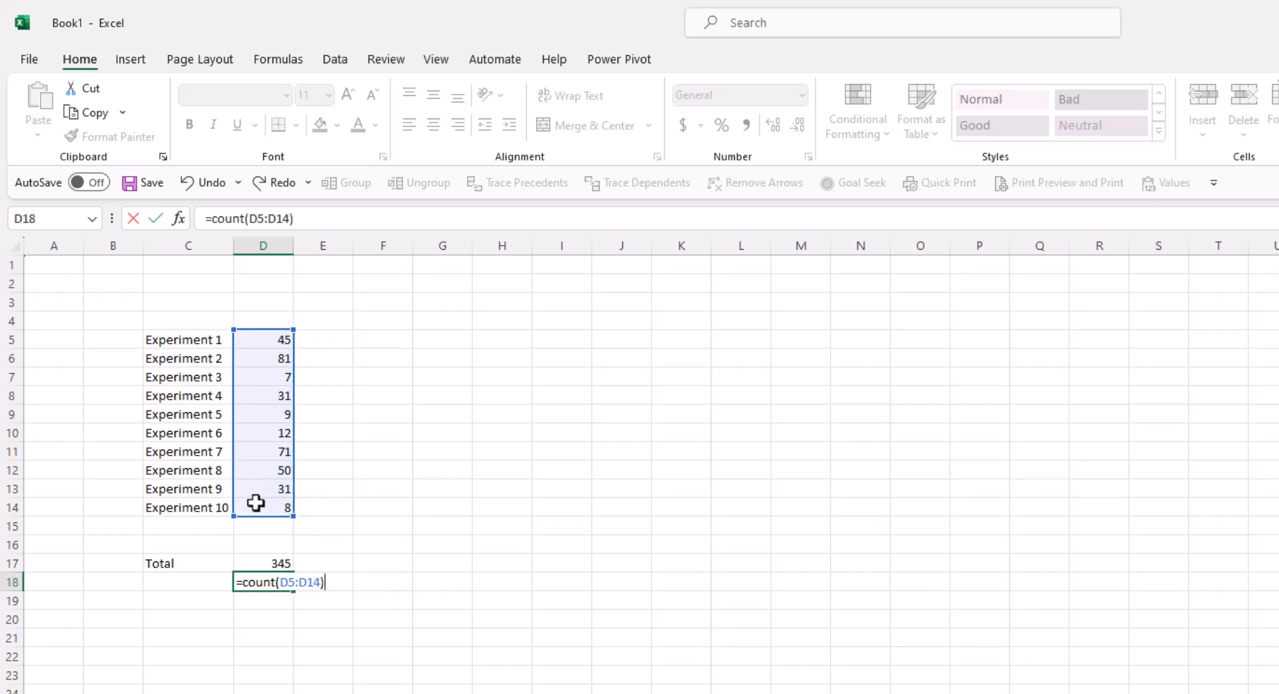
key("Return")
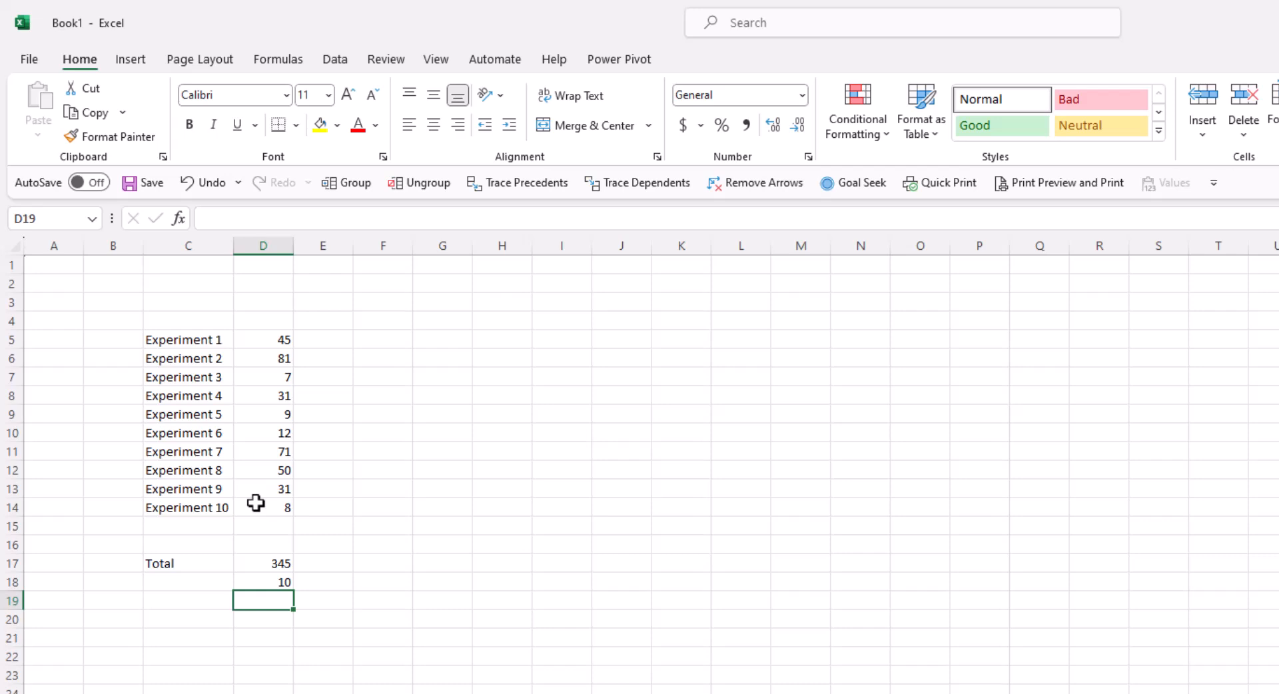
- Label C18 '# Observations' beside the count
key("Up")
key("Left")
type("# Ob")
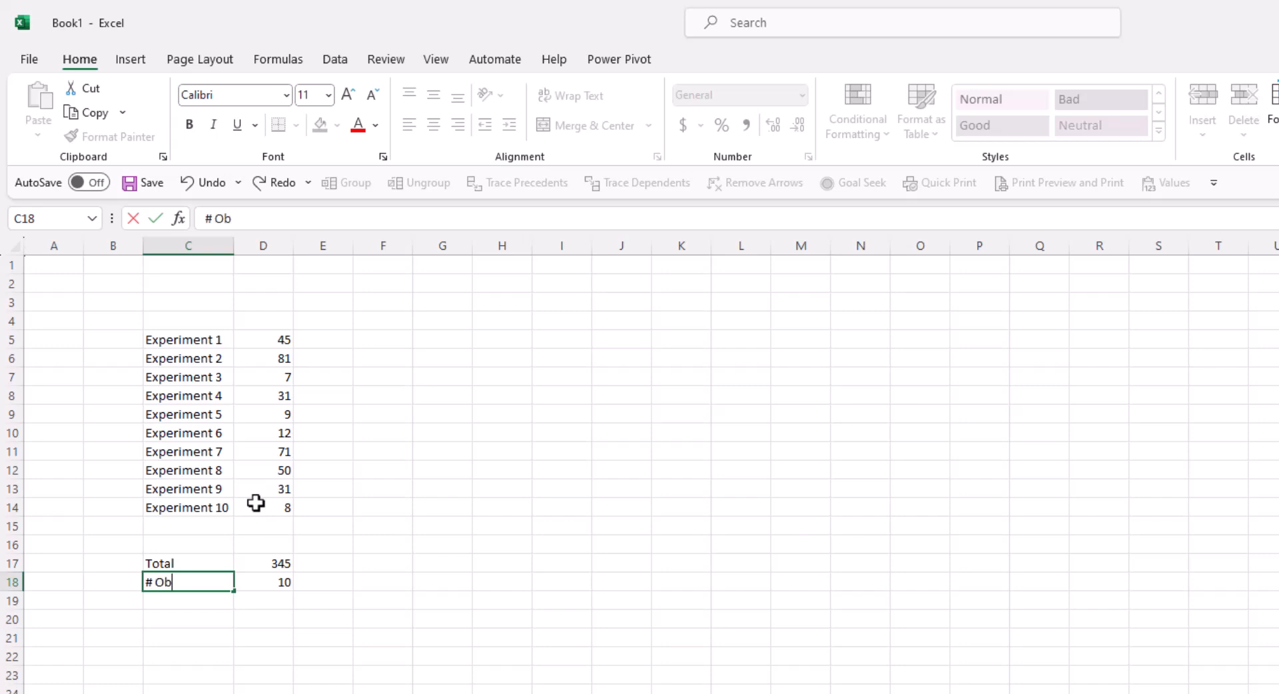
type("servations")
key("Return")
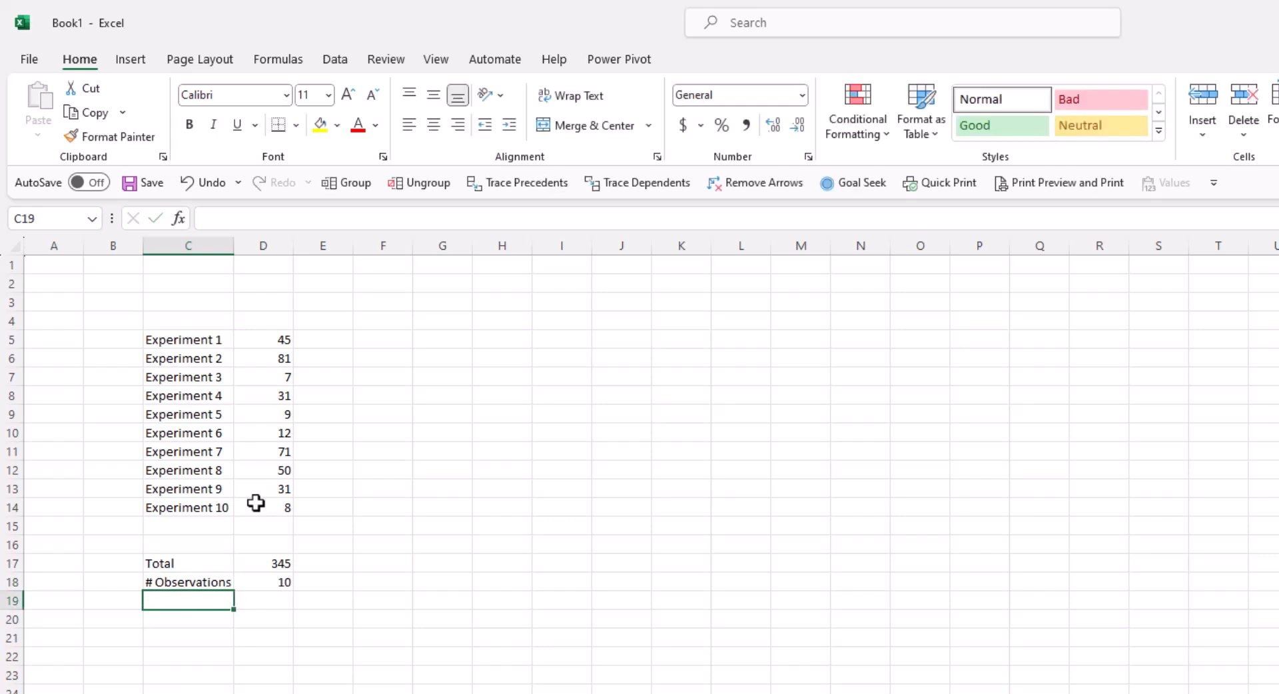
key("Down")
key("F2")
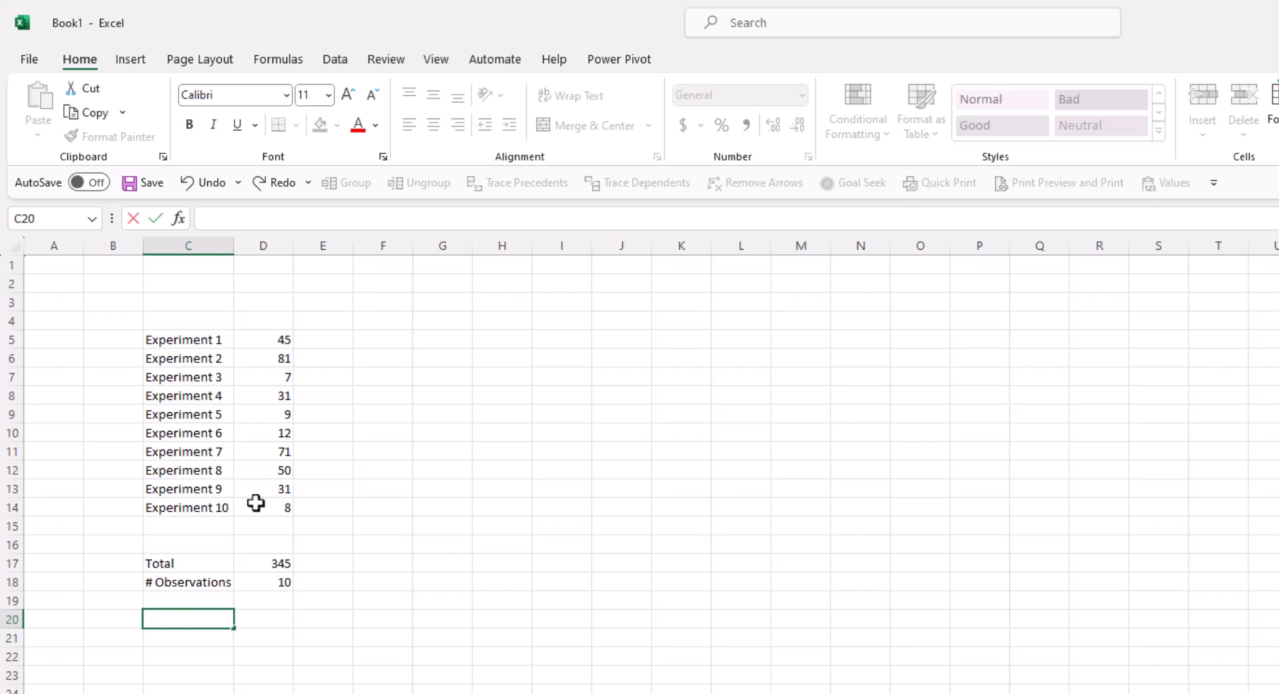
- Enter =COUNT(C5:C14) in C20, which returns 0 for the text labels
type("=count(")
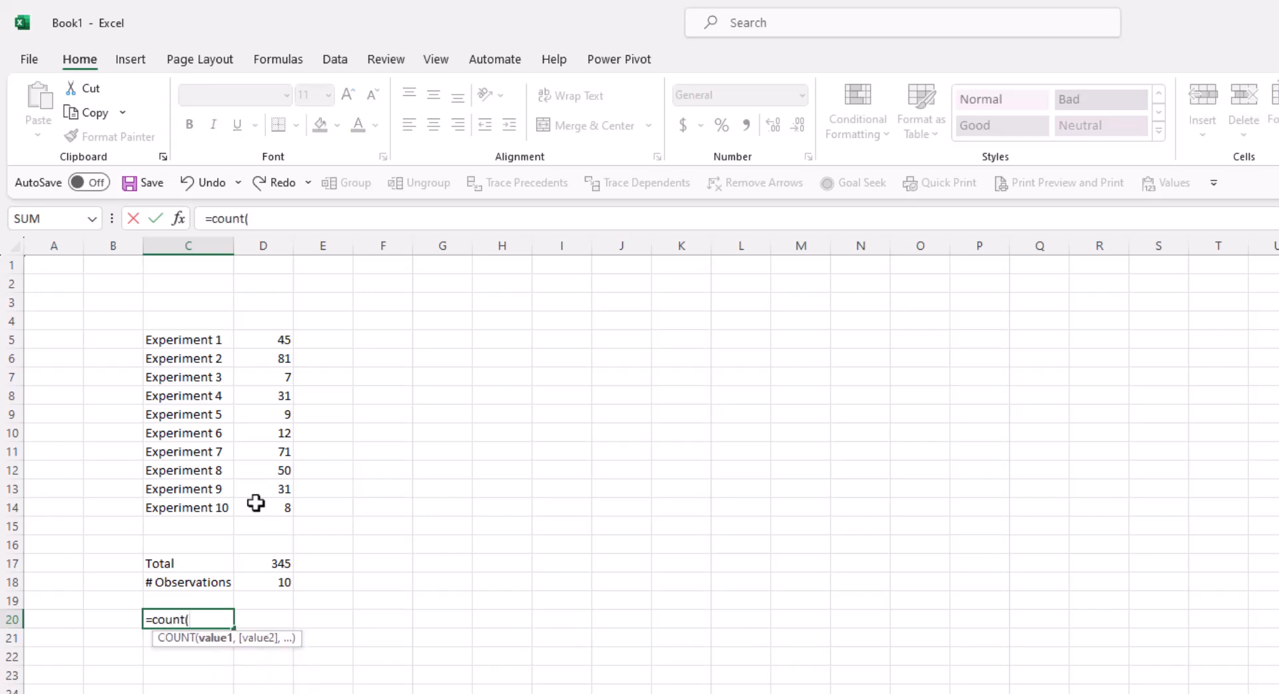
left_click_drag(200, 338, 184, 506)
key("Return")
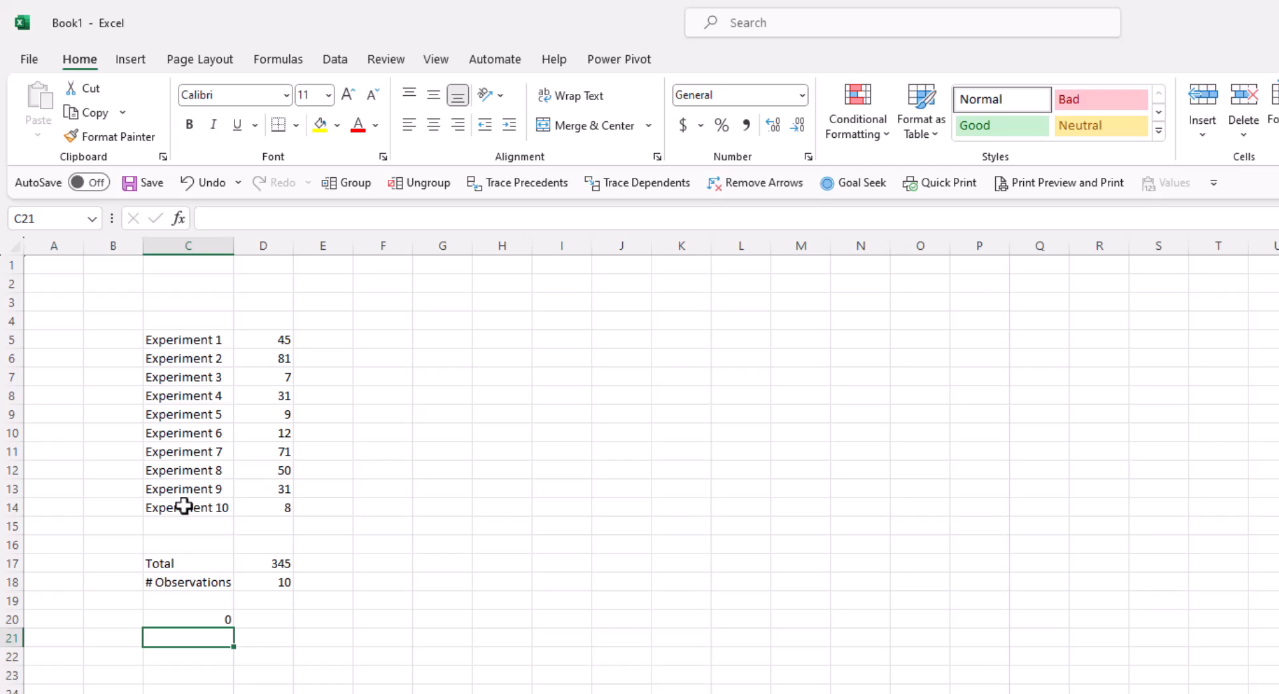
- Change C20's formula from COUNT to COUNTA so it counts the 10 labels
key("Up")
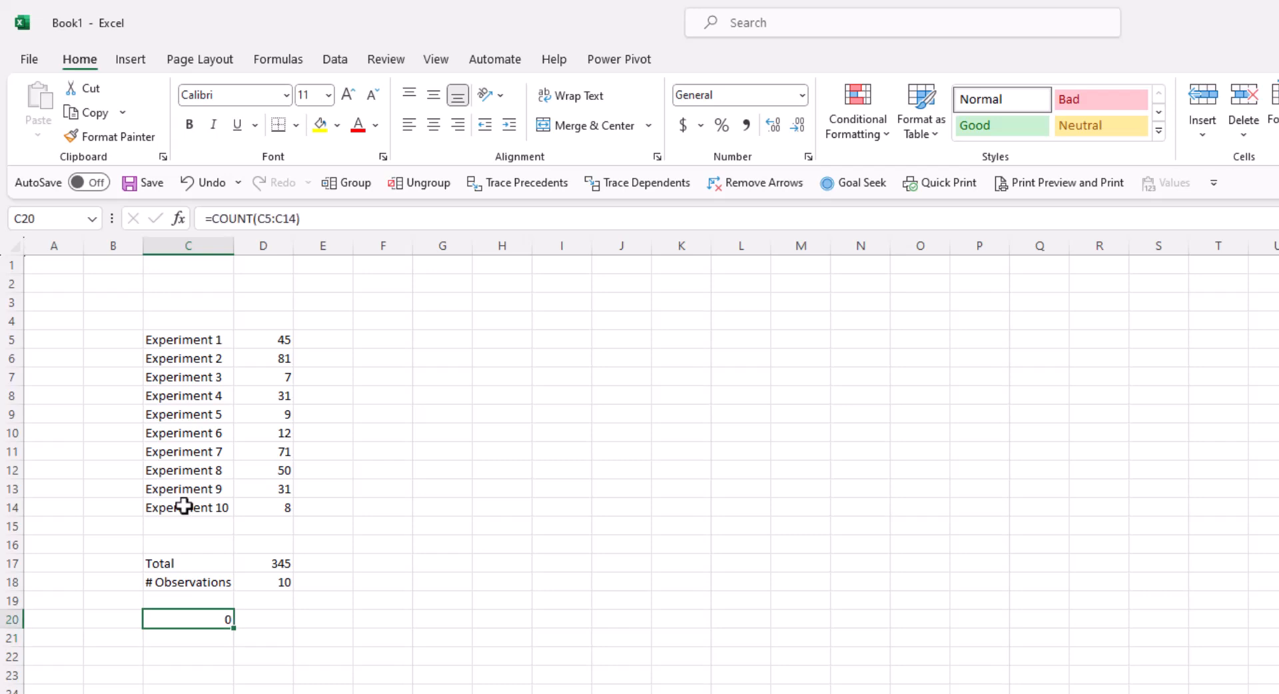
left_click(250, 217)
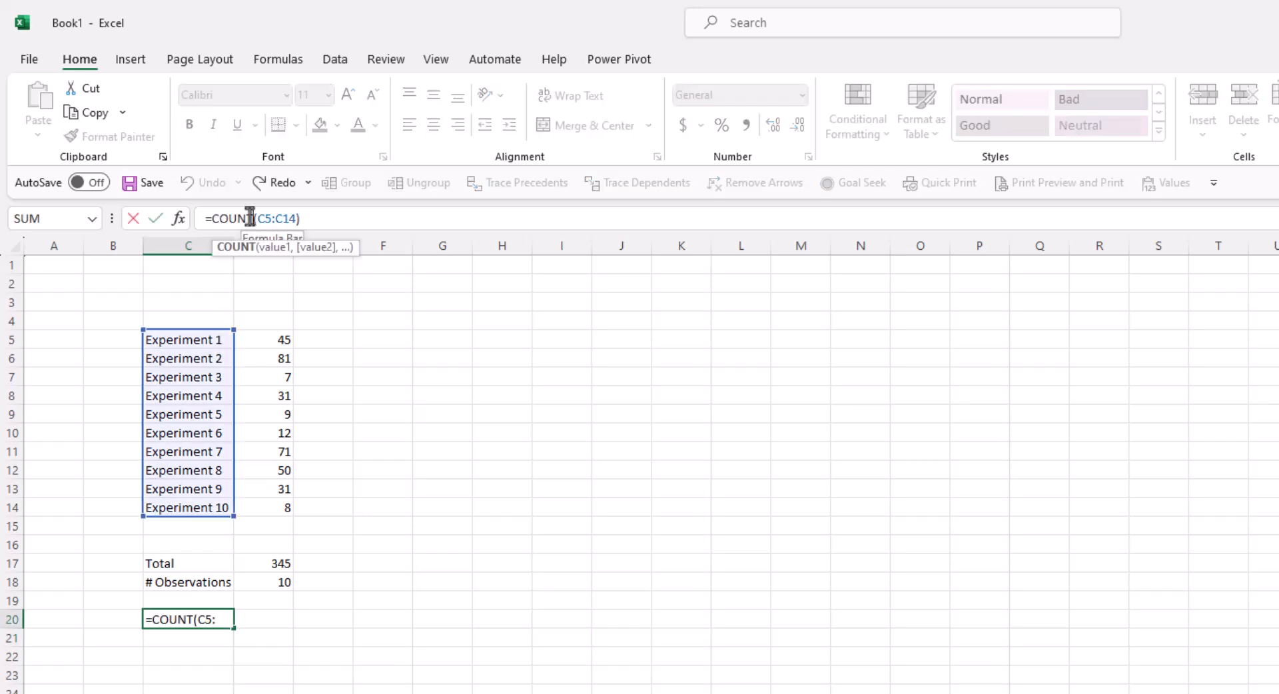
type("A")
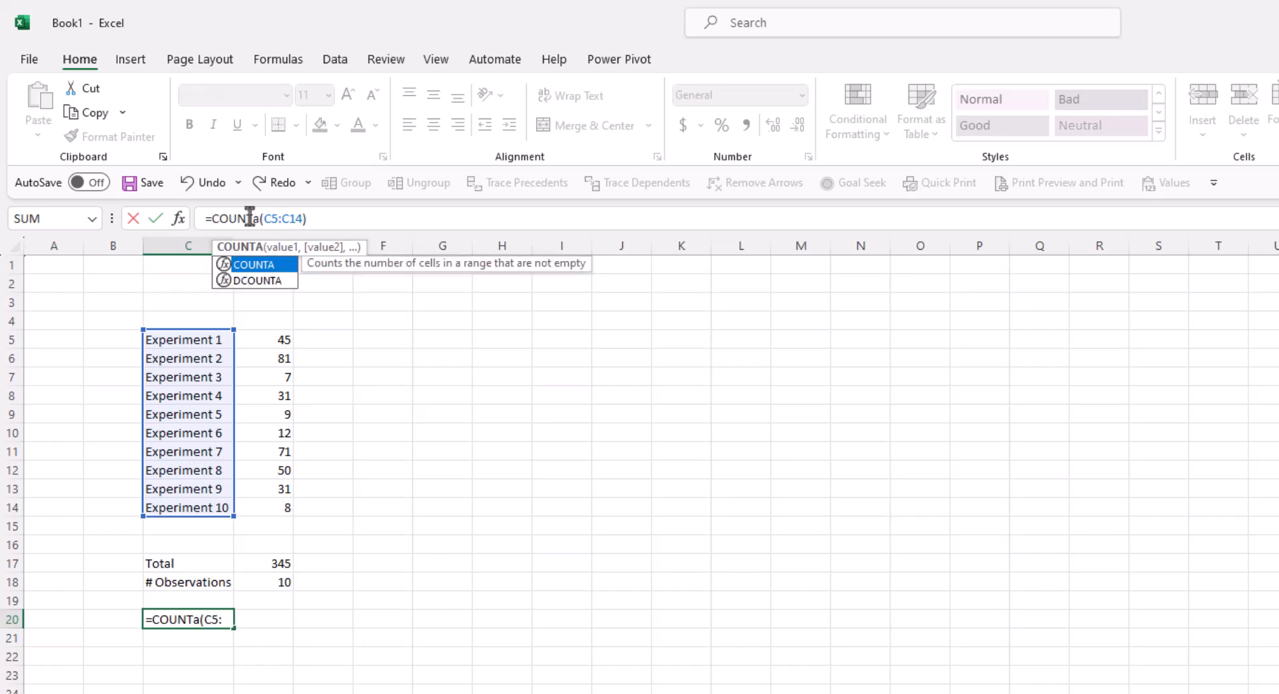
key("Return")
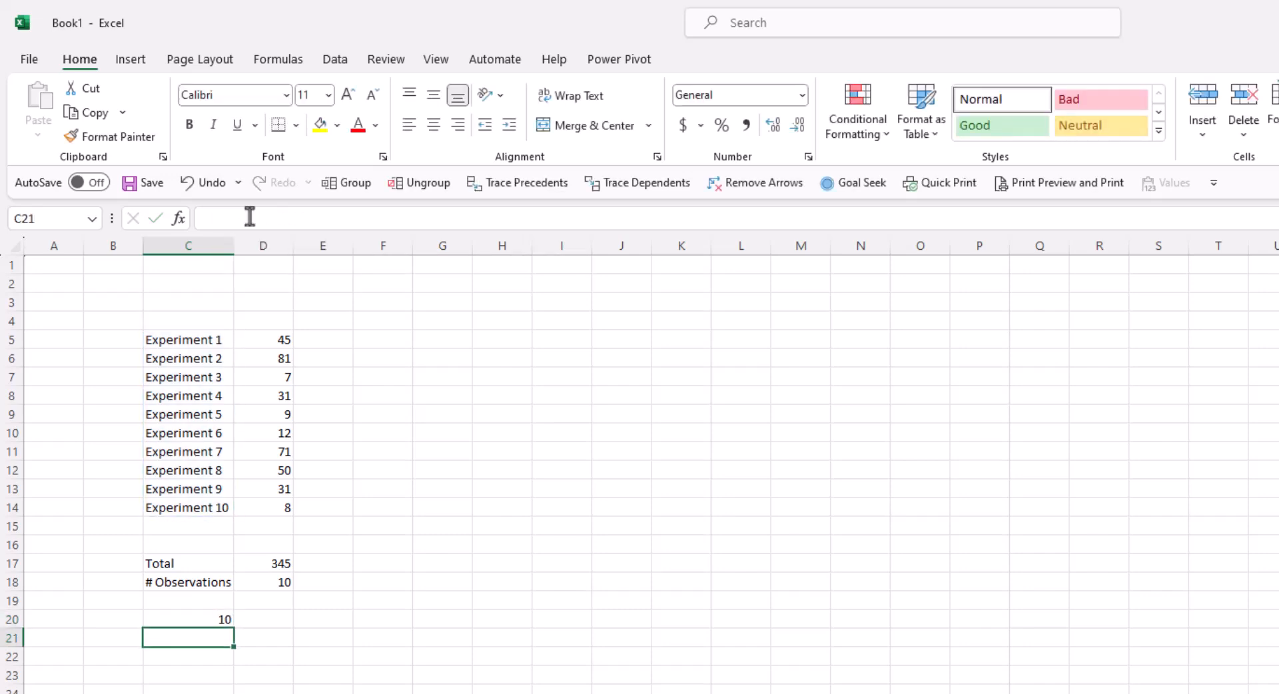
- Delete the trial COUNTA formula from C20, leaving the cell empty
key("Up")
key("Delete")
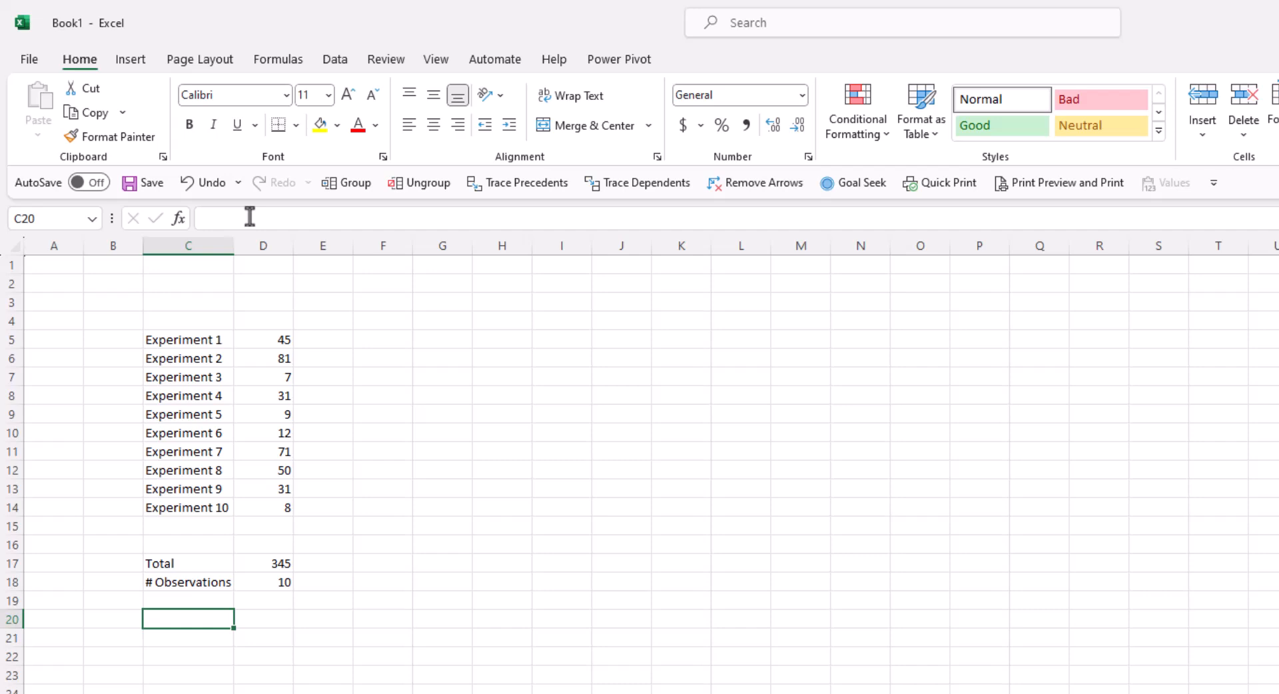
key("Up")
key("Right")
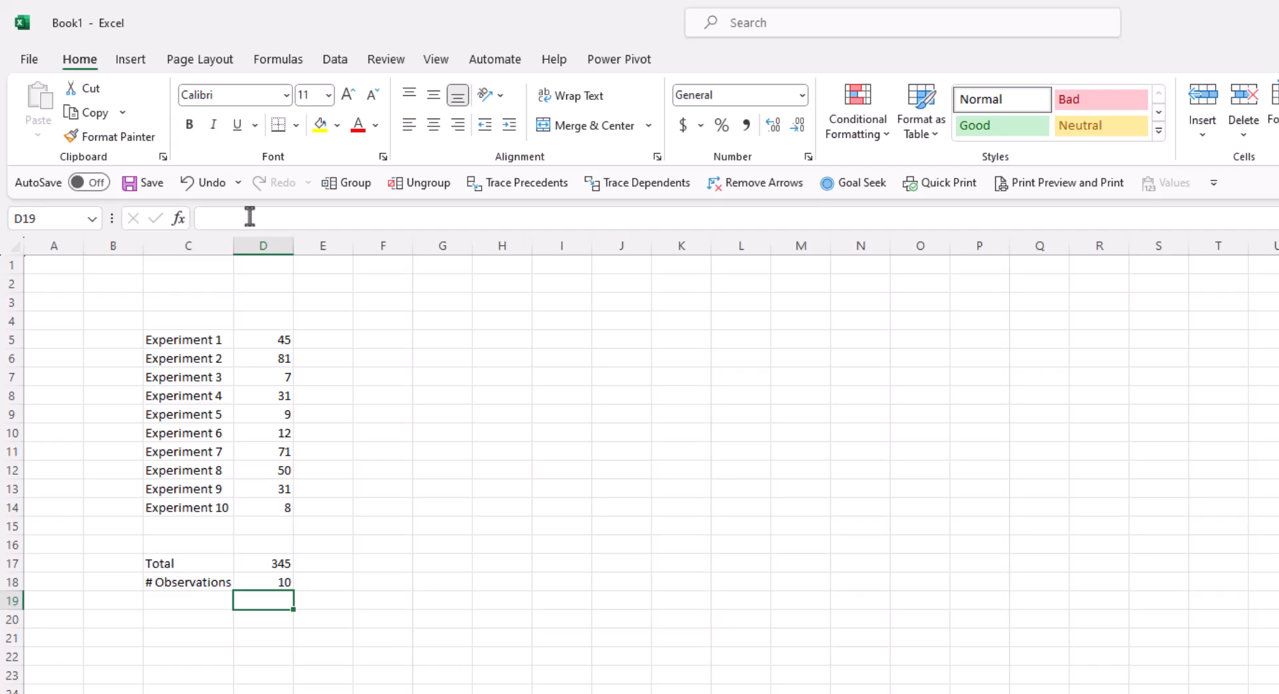
- Enter =AVERAGE(D5:D14) in D19, giving 35
type("=")
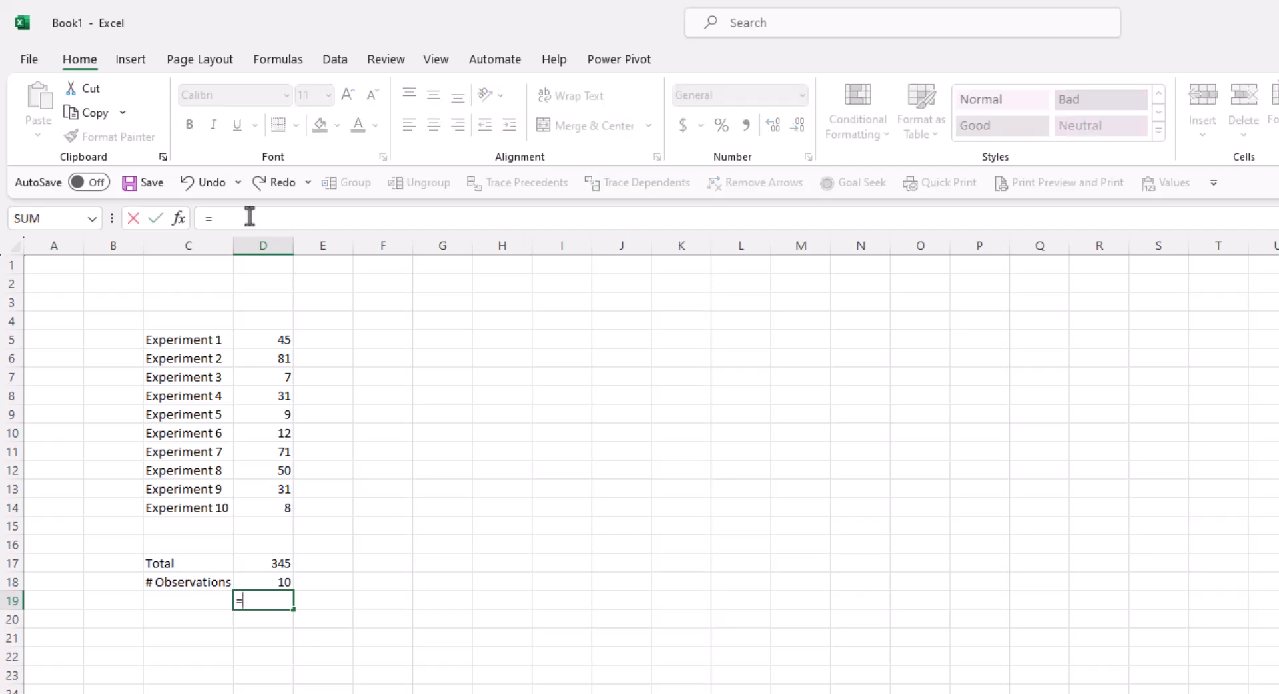
type("average")
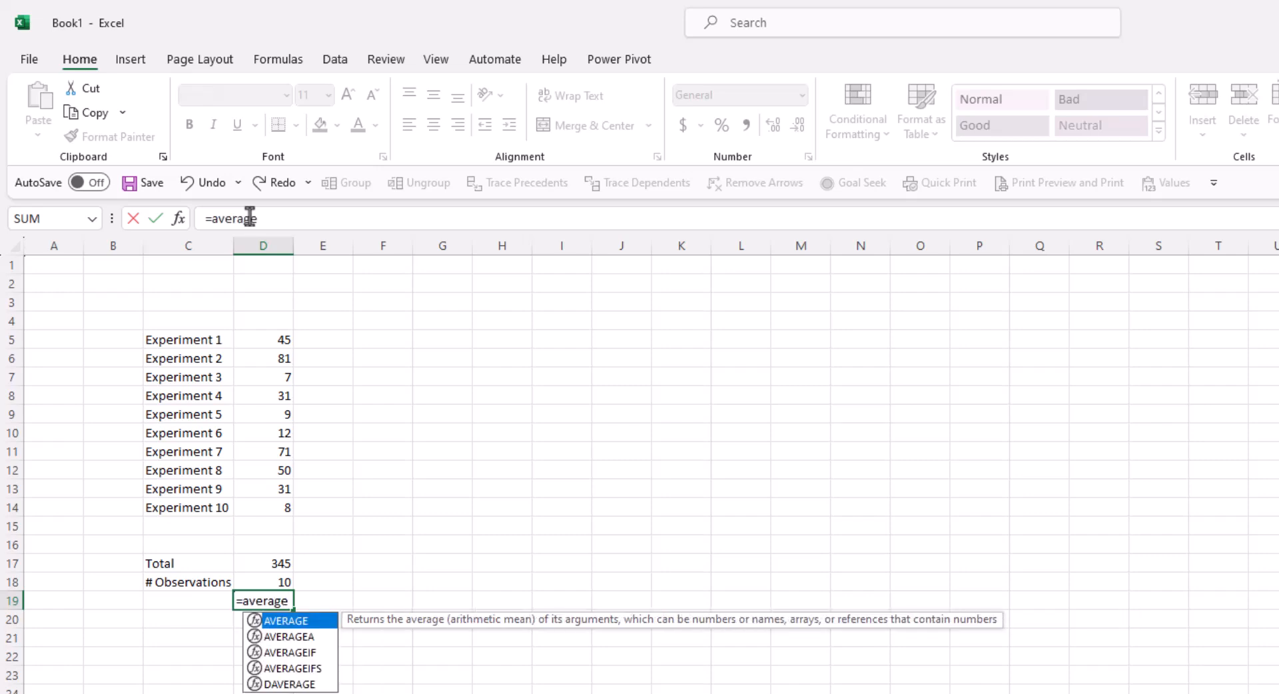
type("(")
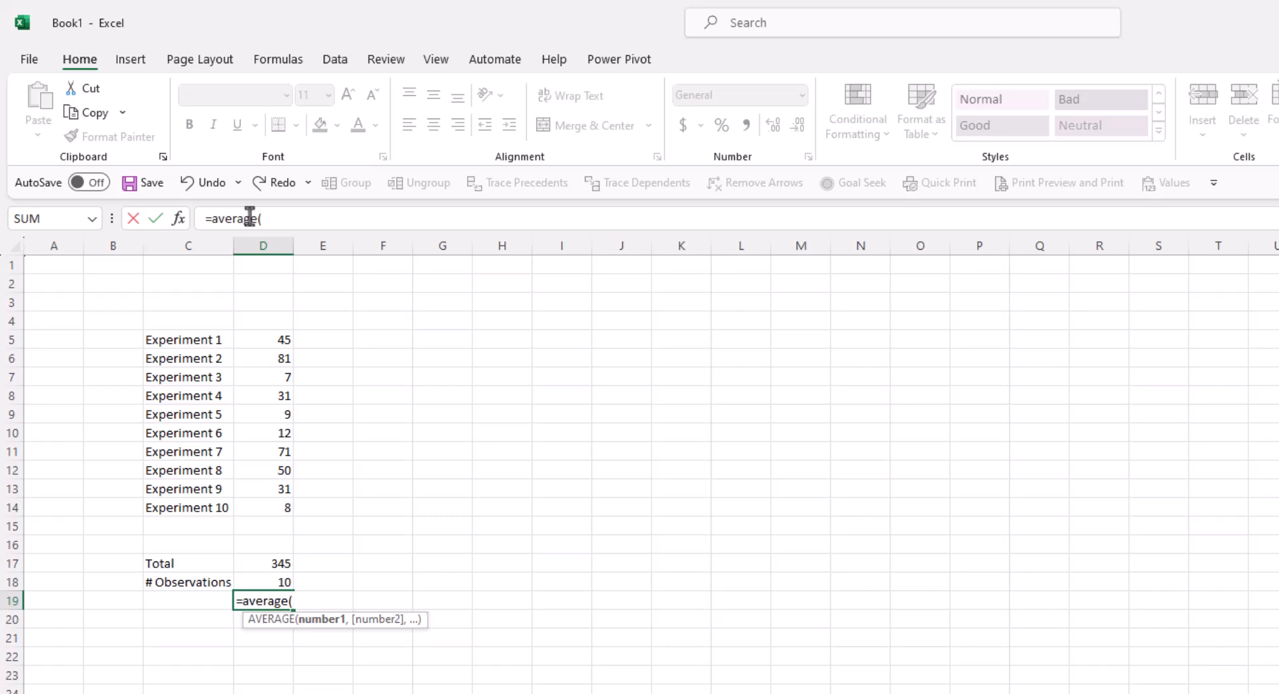
left_click(259, 338)
left_click_drag(259, 337, 257, 510)
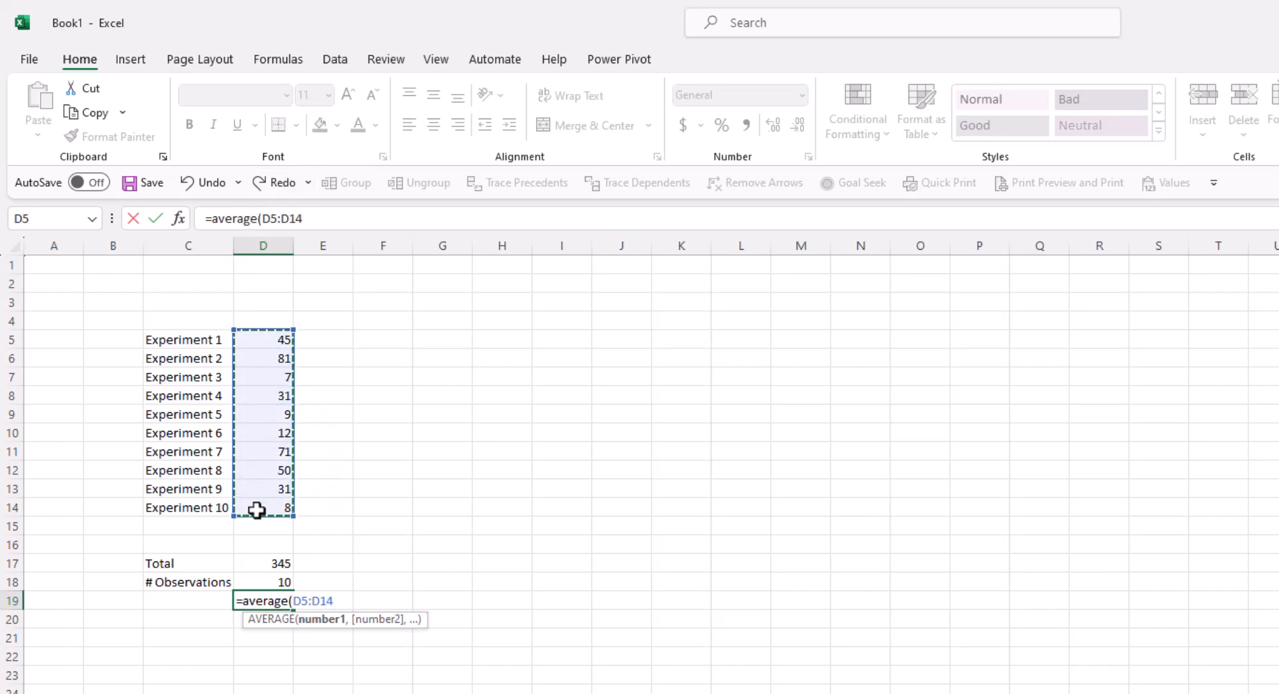
type(")")
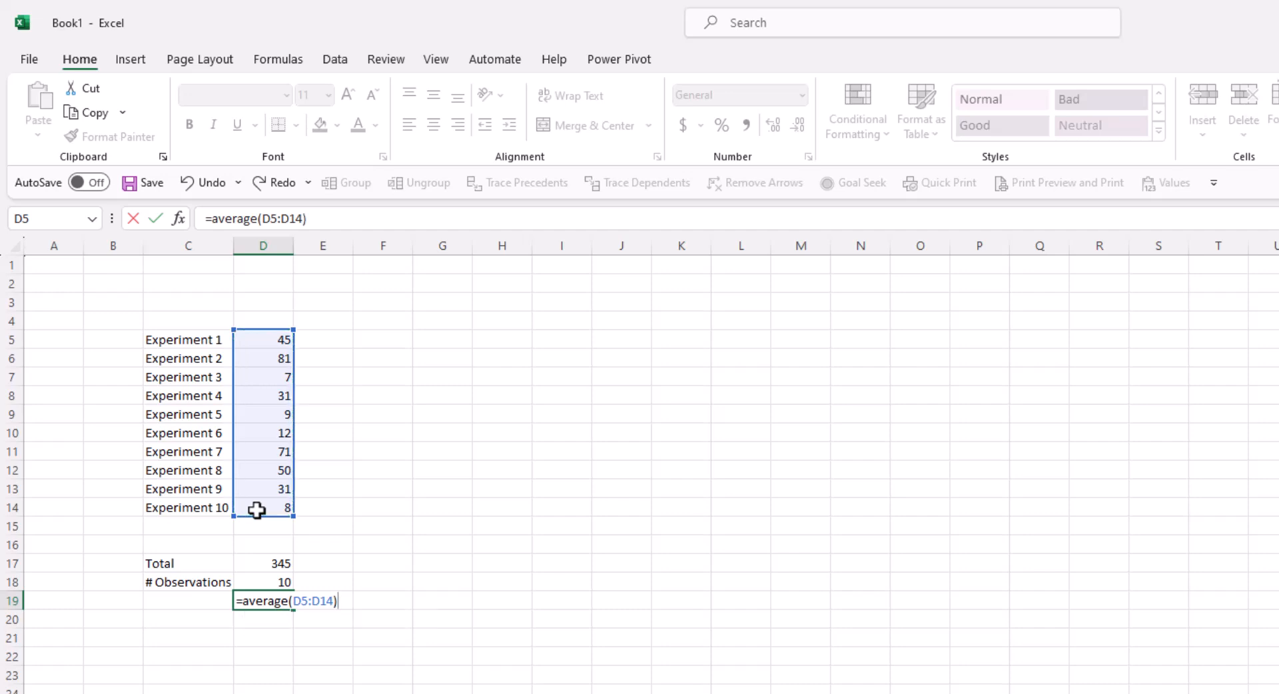
key("Return")
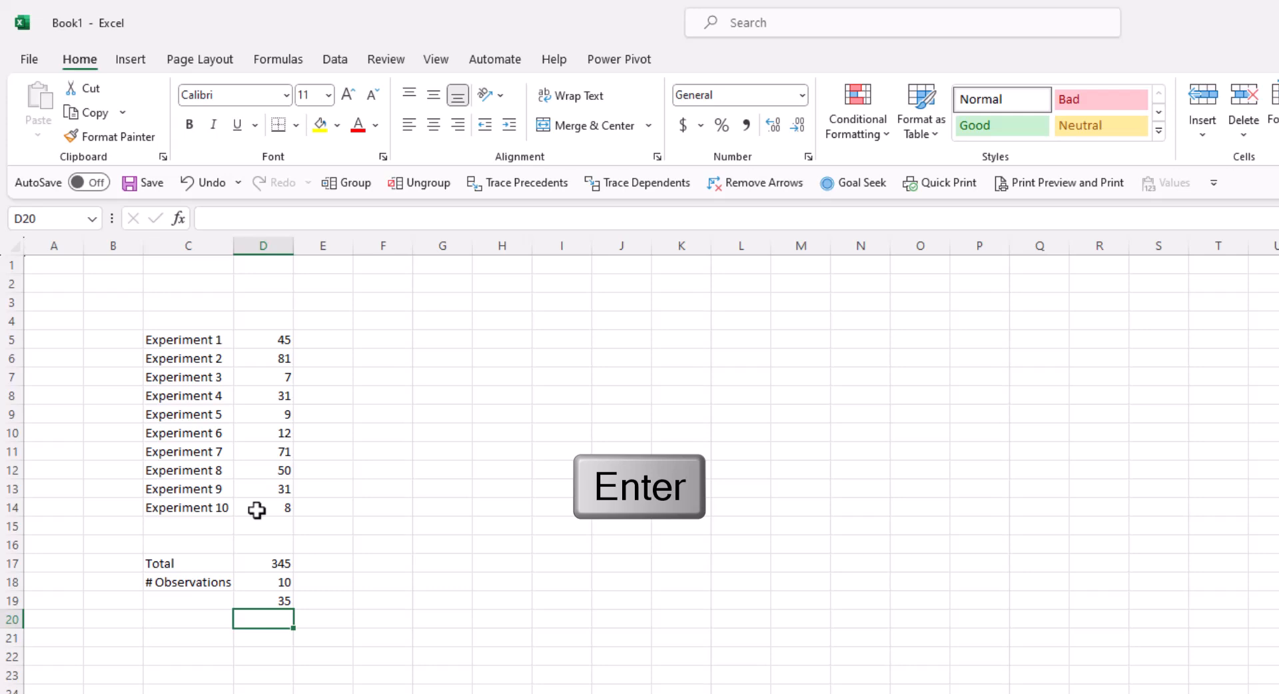
- Label cell C19 'Mean' beside the average
key("Left")
key("Up")
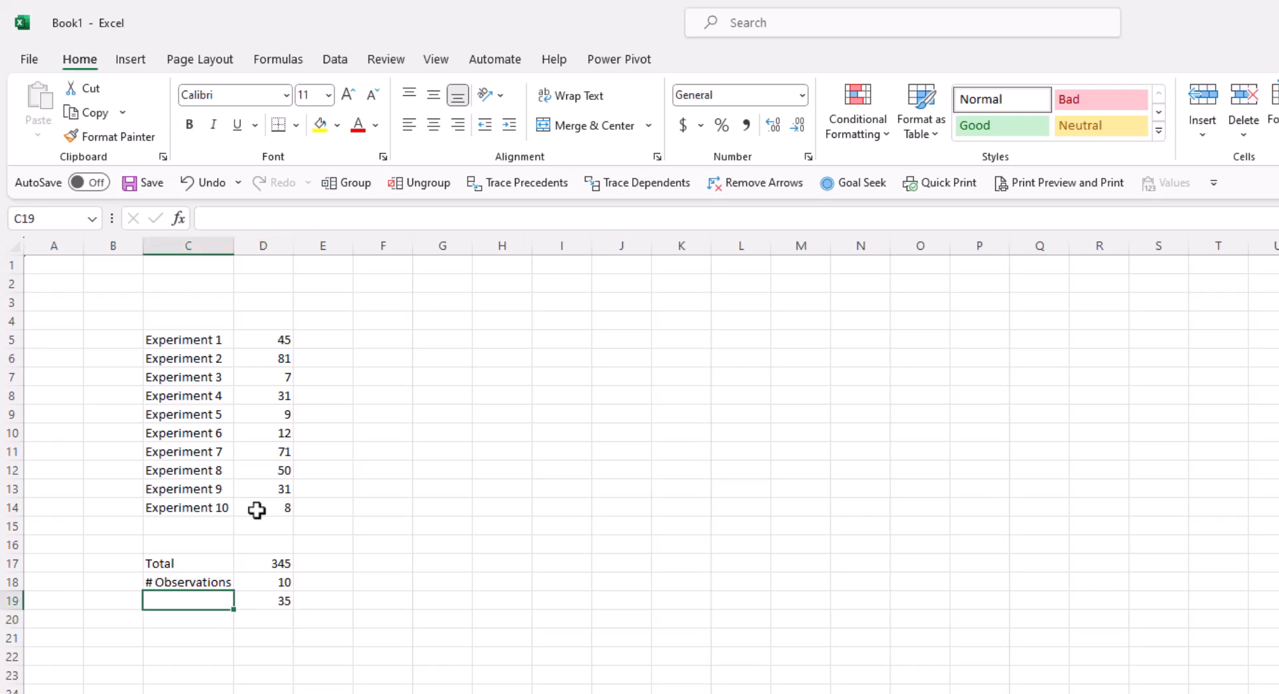
type("Mean")
key("Return")
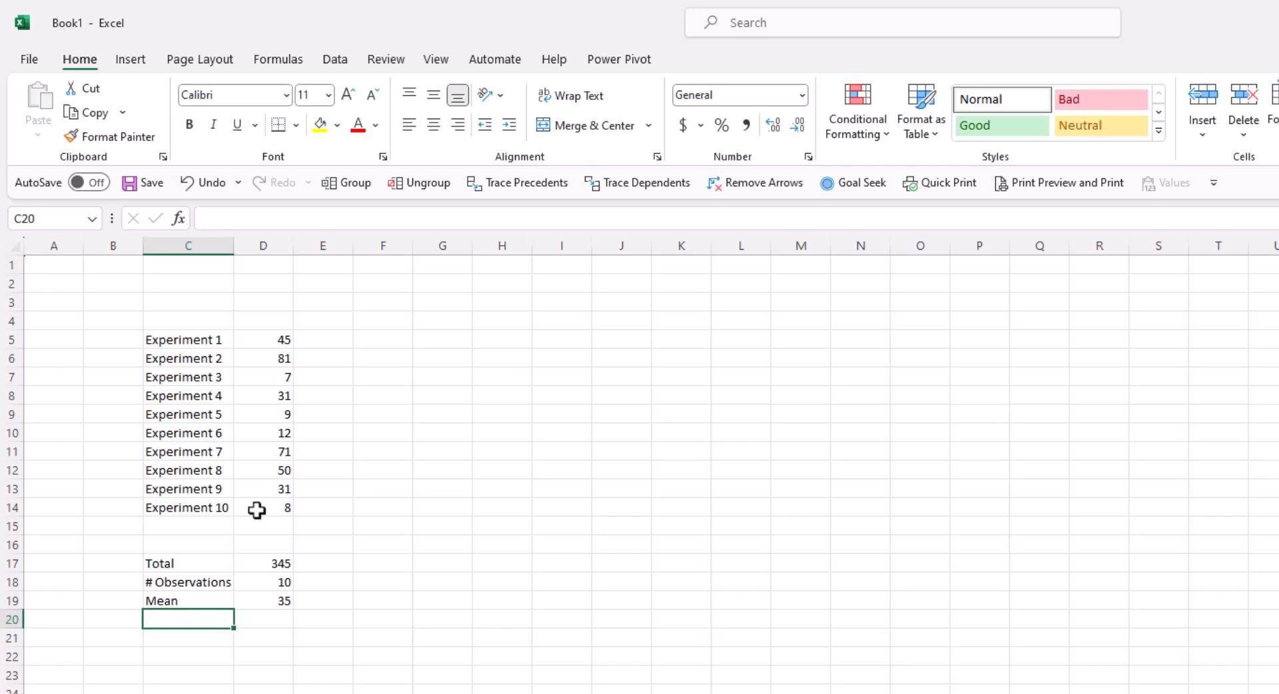
key("Right")
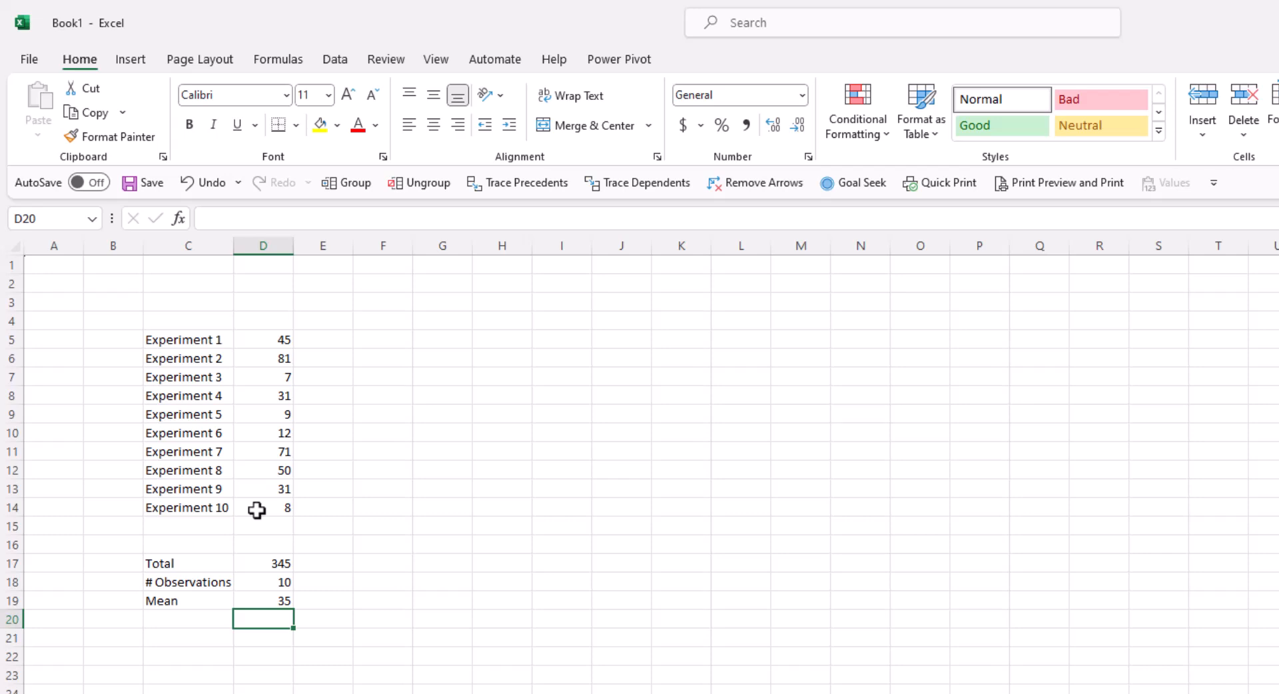
- Enter =MAX(D5:D14) in D20, giving 81
type("=")
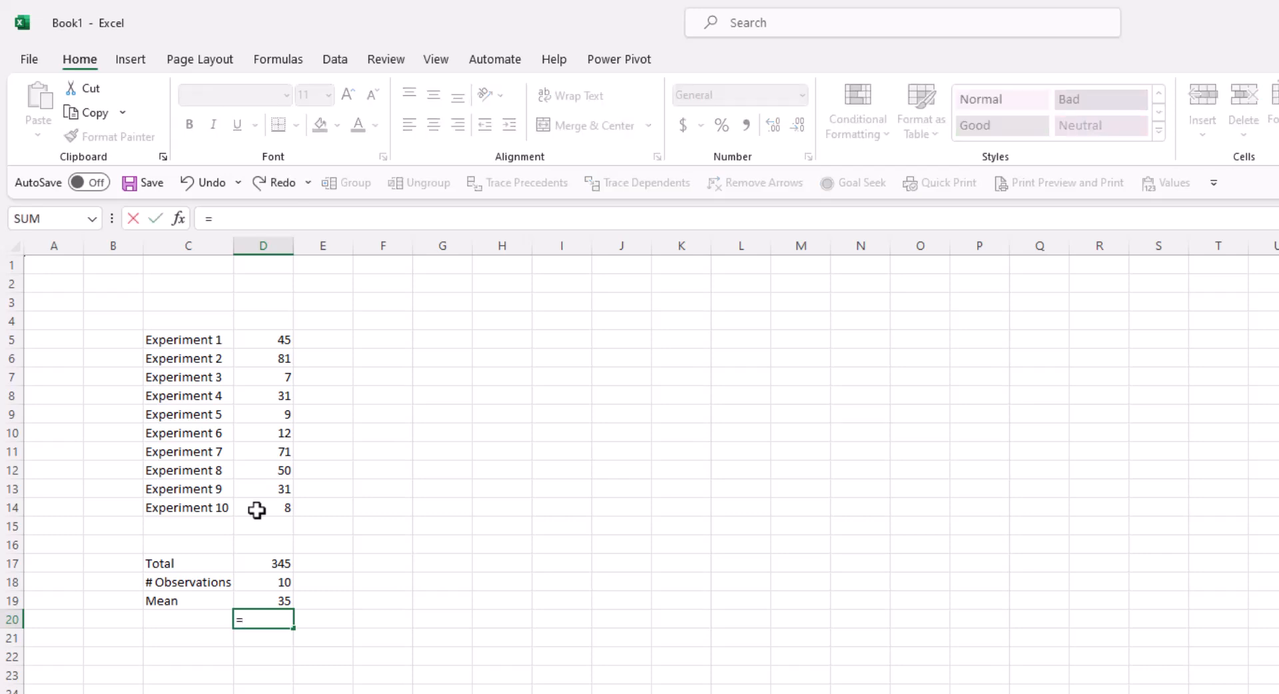
type("max(")
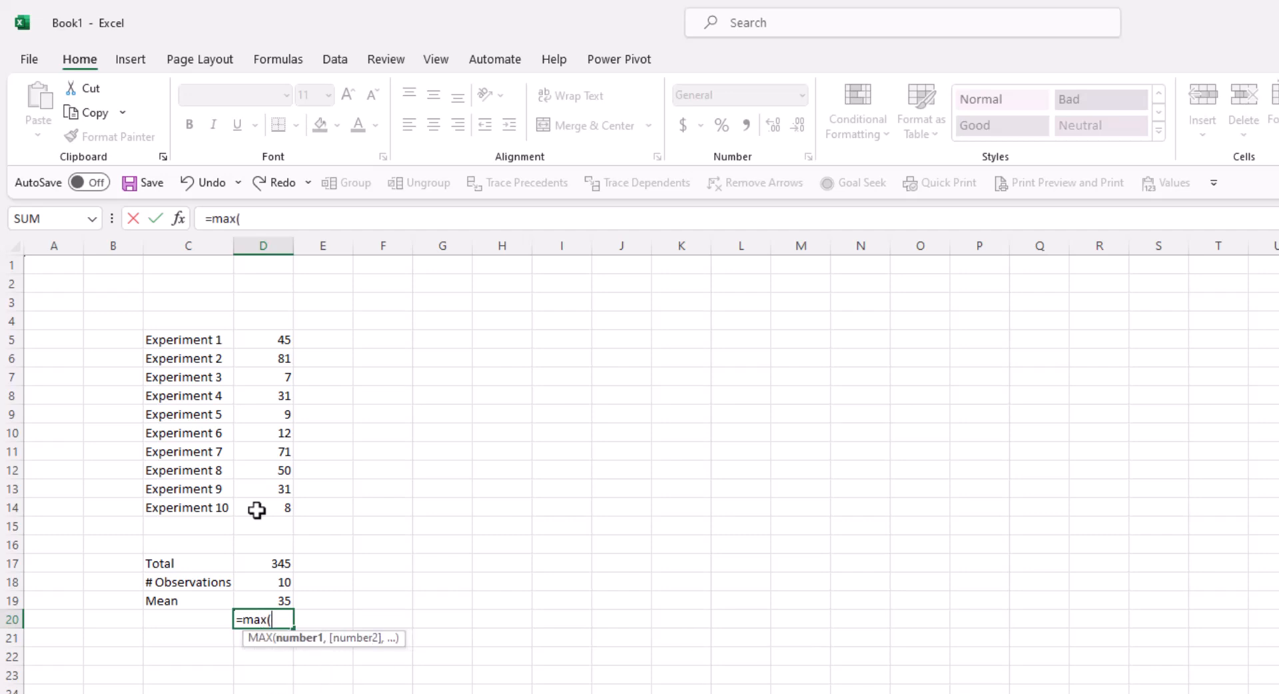
left_click_drag(257, 339, 259, 507)
type(")")
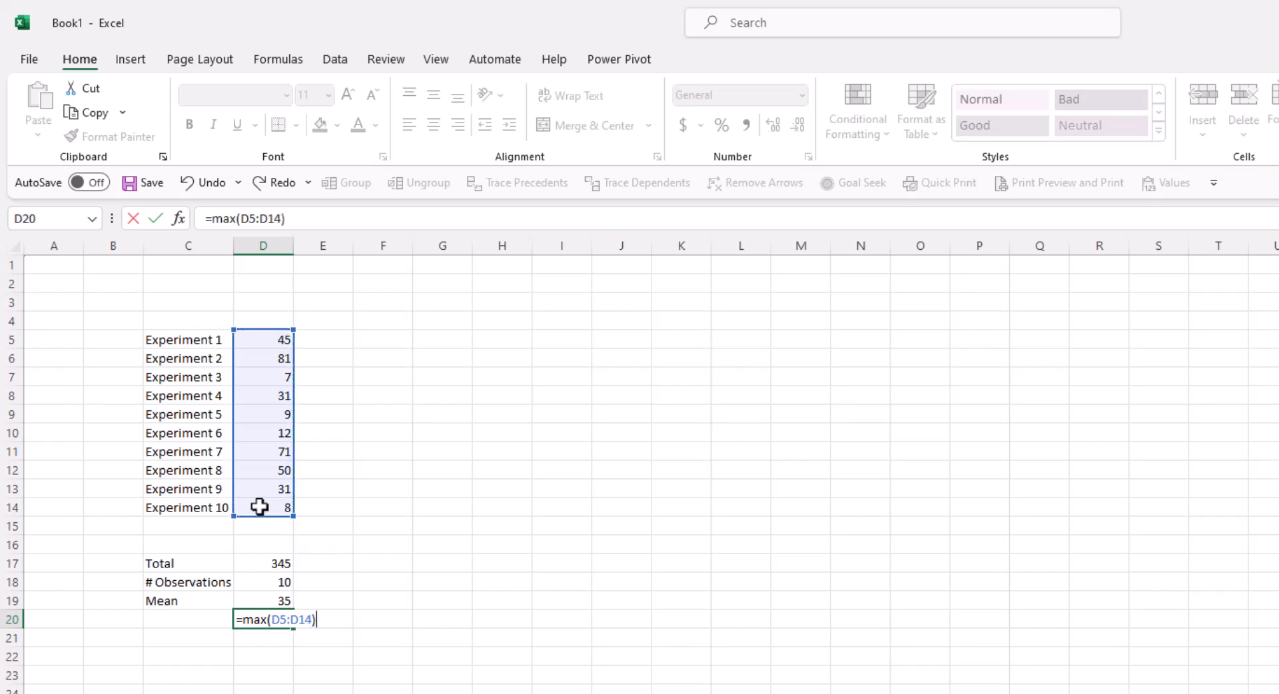
key("Return")
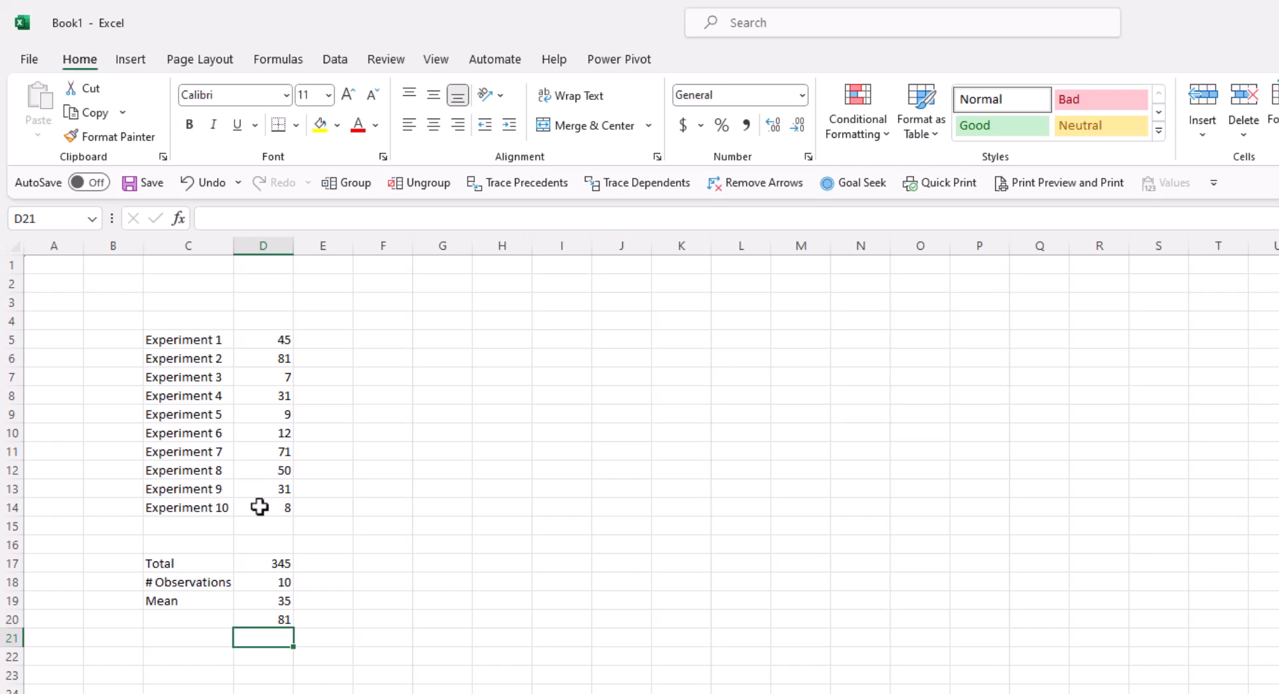
- Label cell C20 'Max' beside the maximum
key("Left")
key("Up")
type("Max")
key("Return")
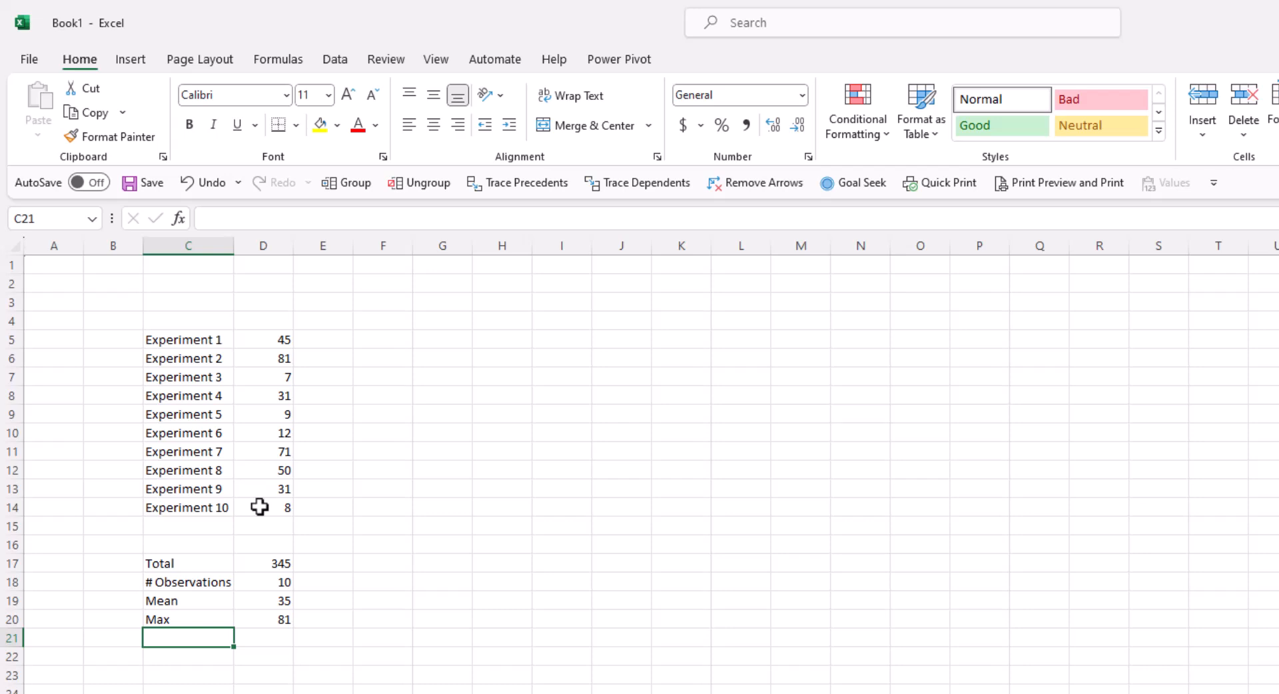
key("Right")
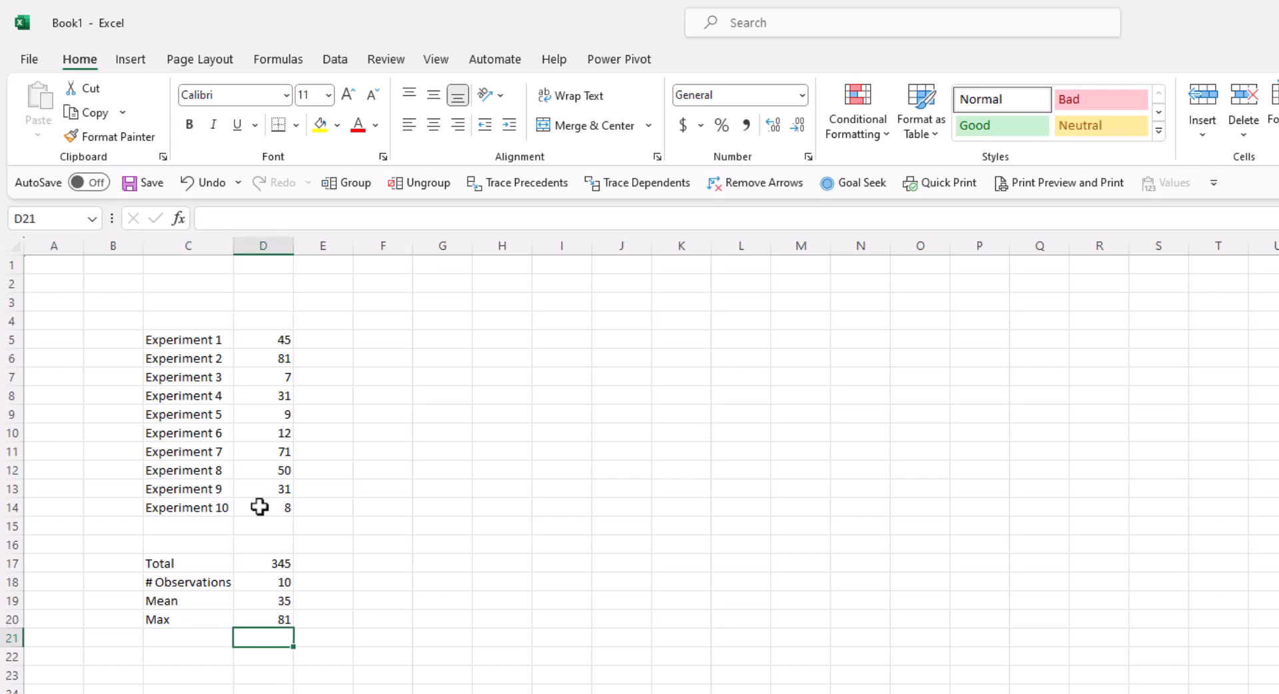
- Enter =MIN(D5:D14) in D21, giving 7
type("=")
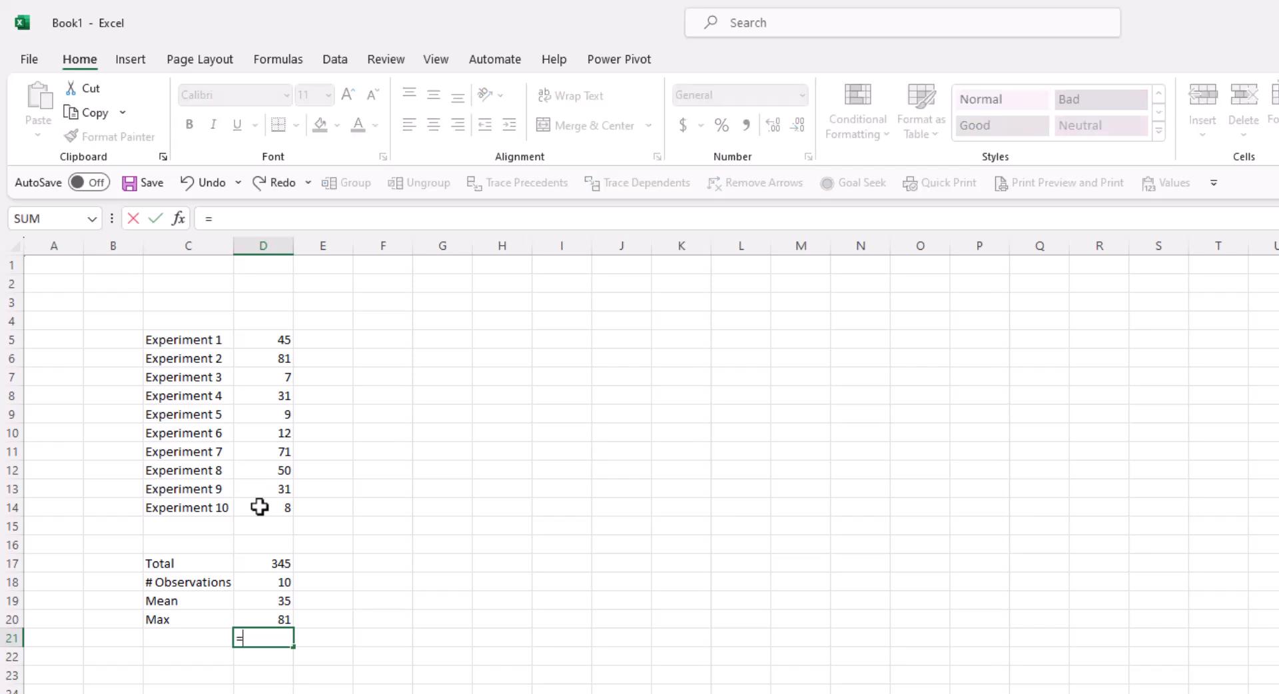
type("mi")
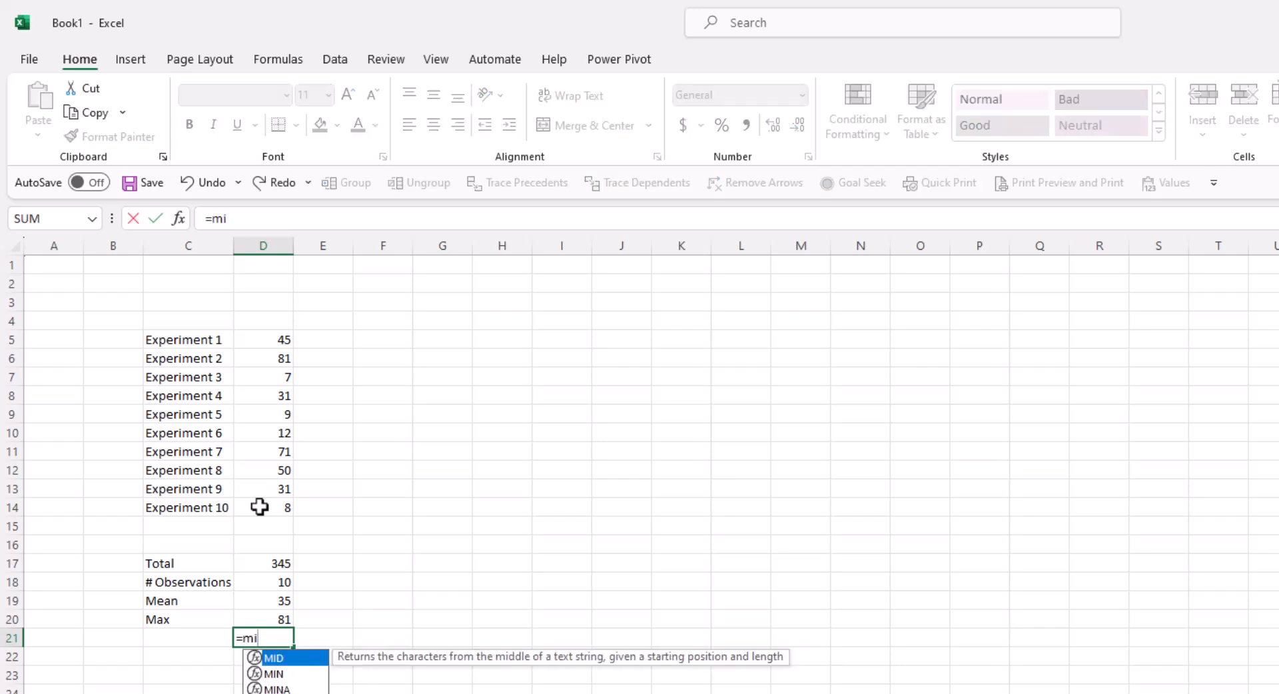
type("n(")
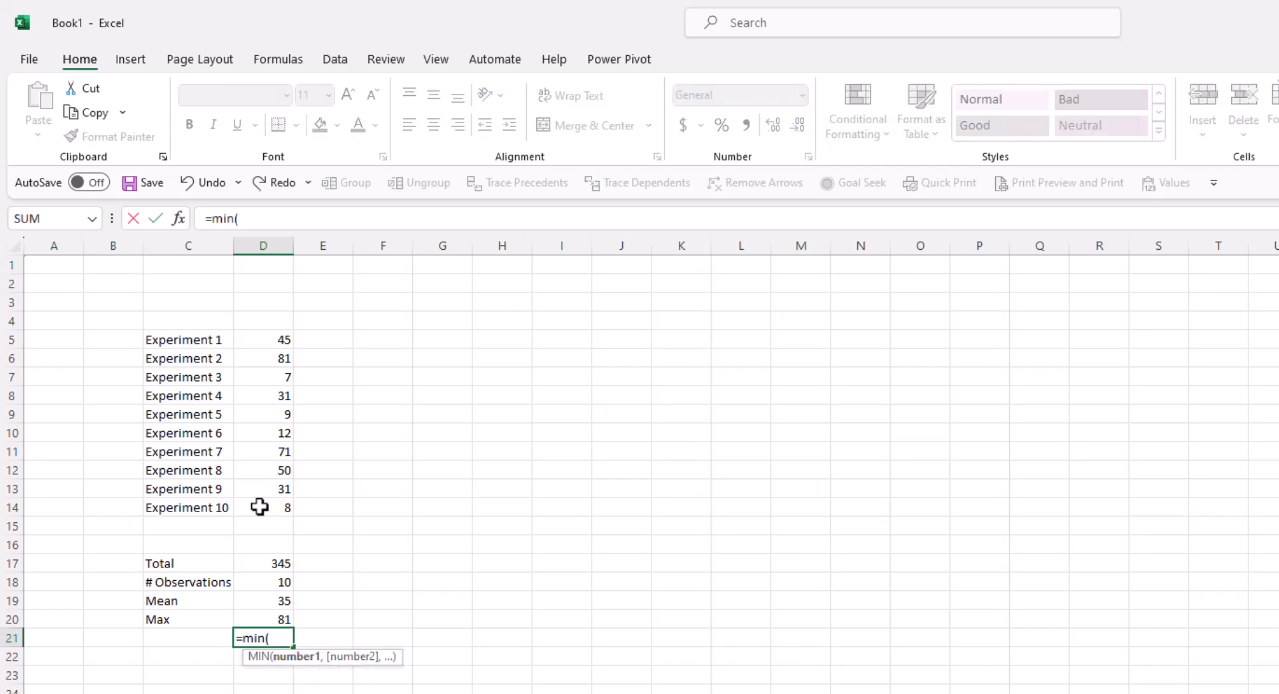
left_click_drag(261, 341, 251, 501)
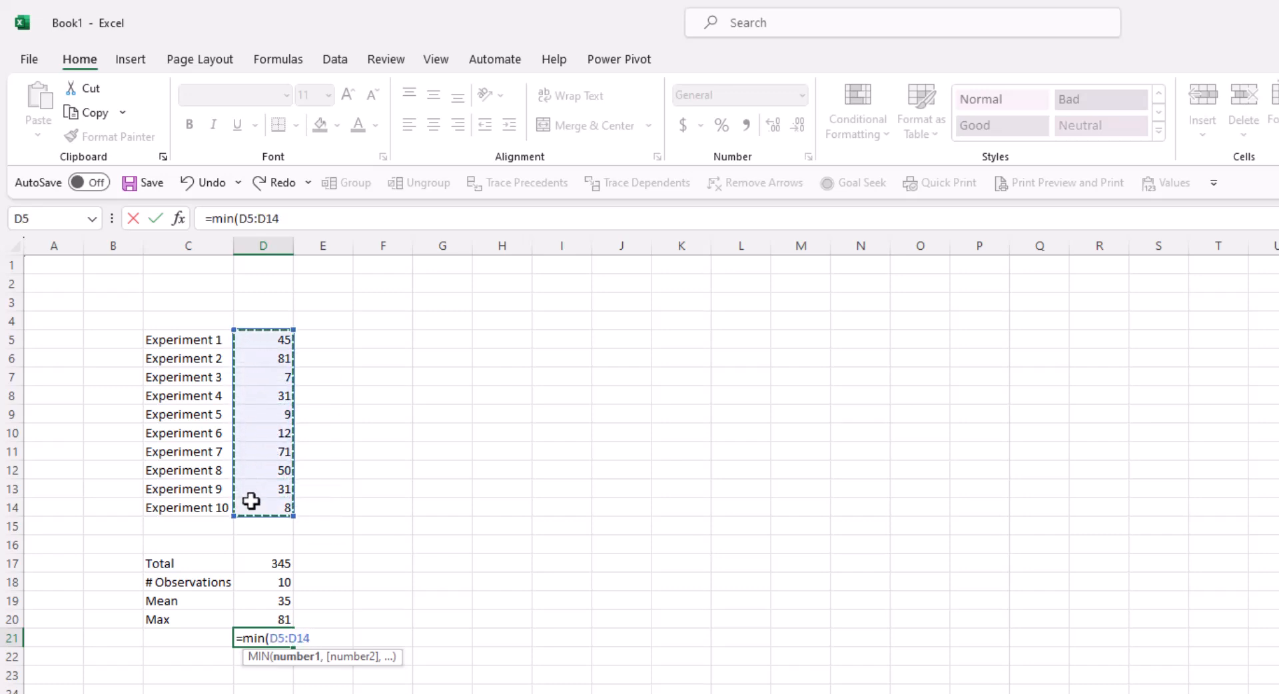
type(")")
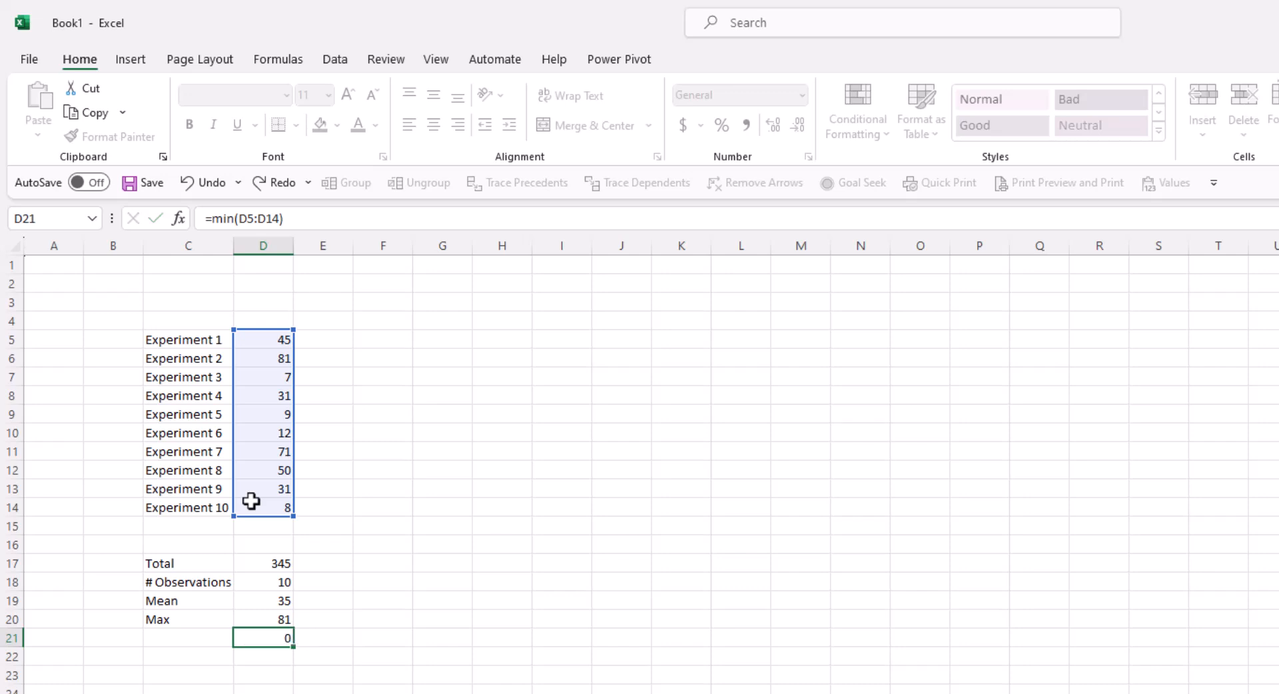
key("Return")
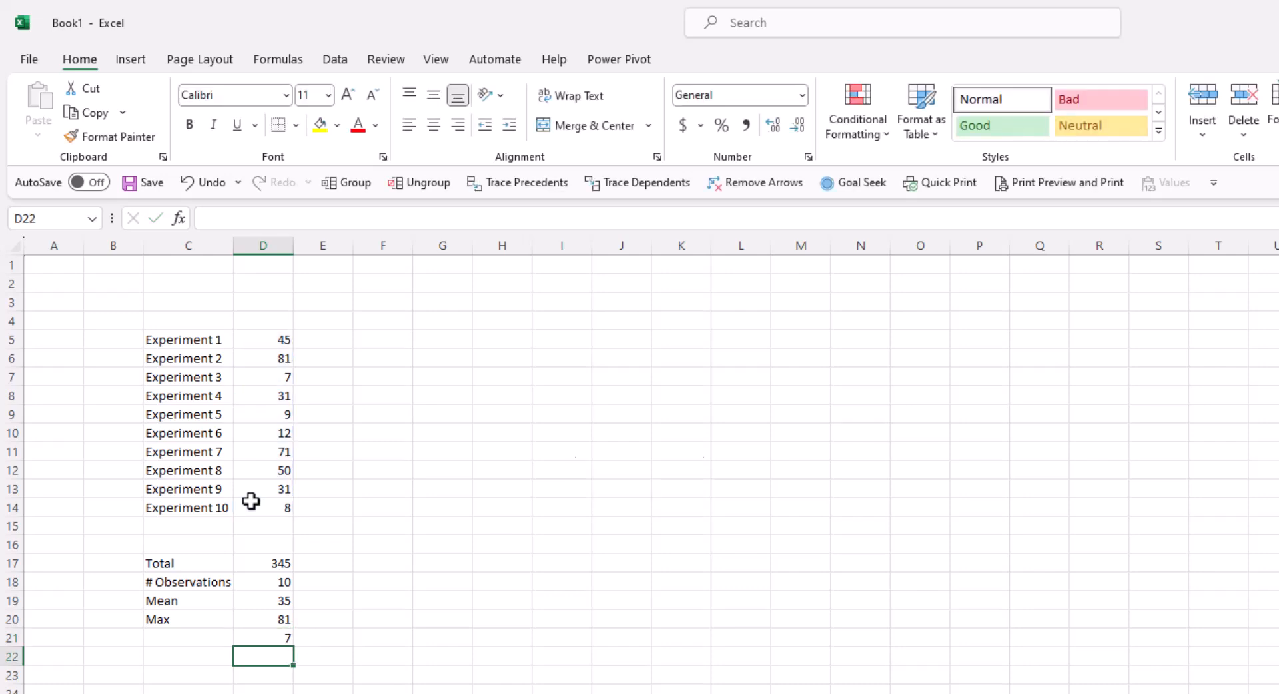
- Label cell C21 'Min' beside the minimum
key("Up")
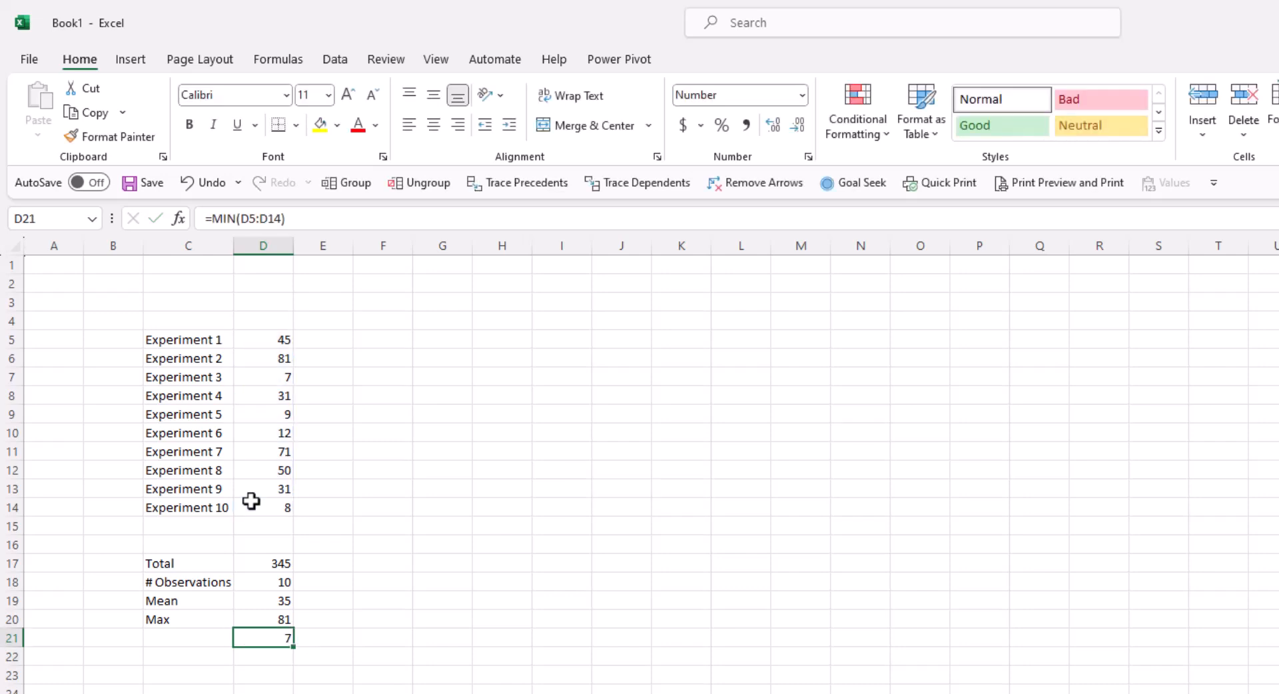
key("Left")
type("Min")
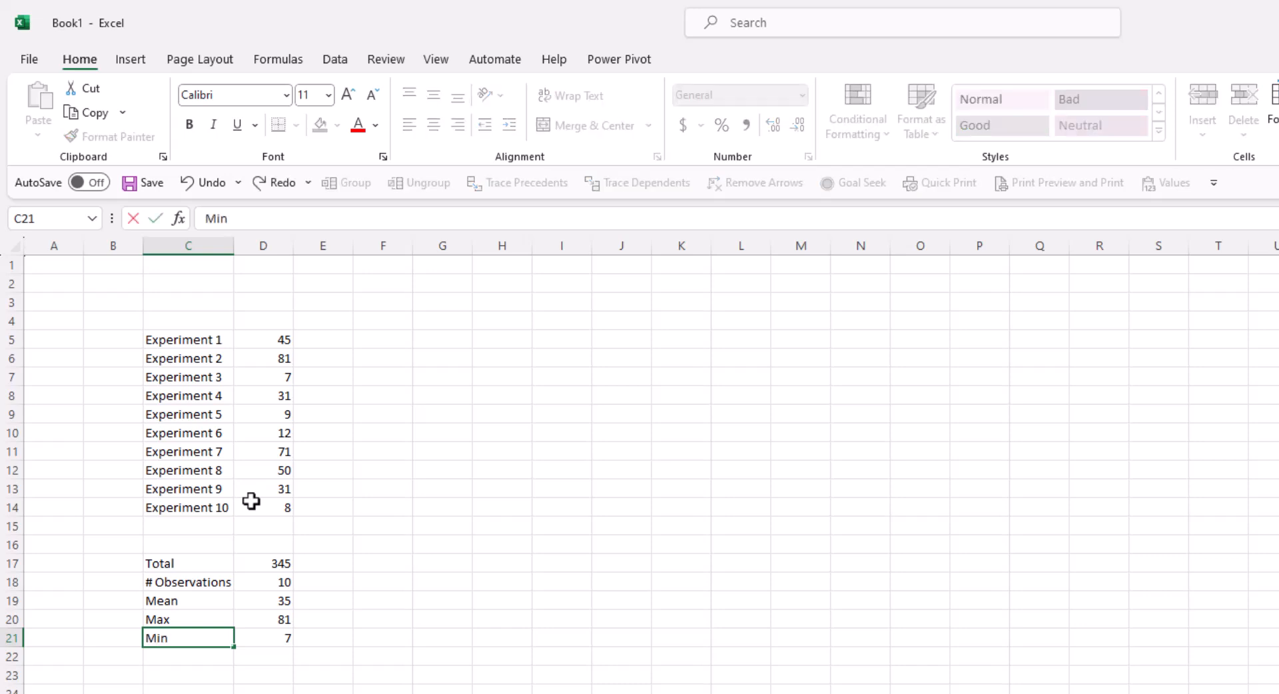
key("Return")
left_click(258, 563)
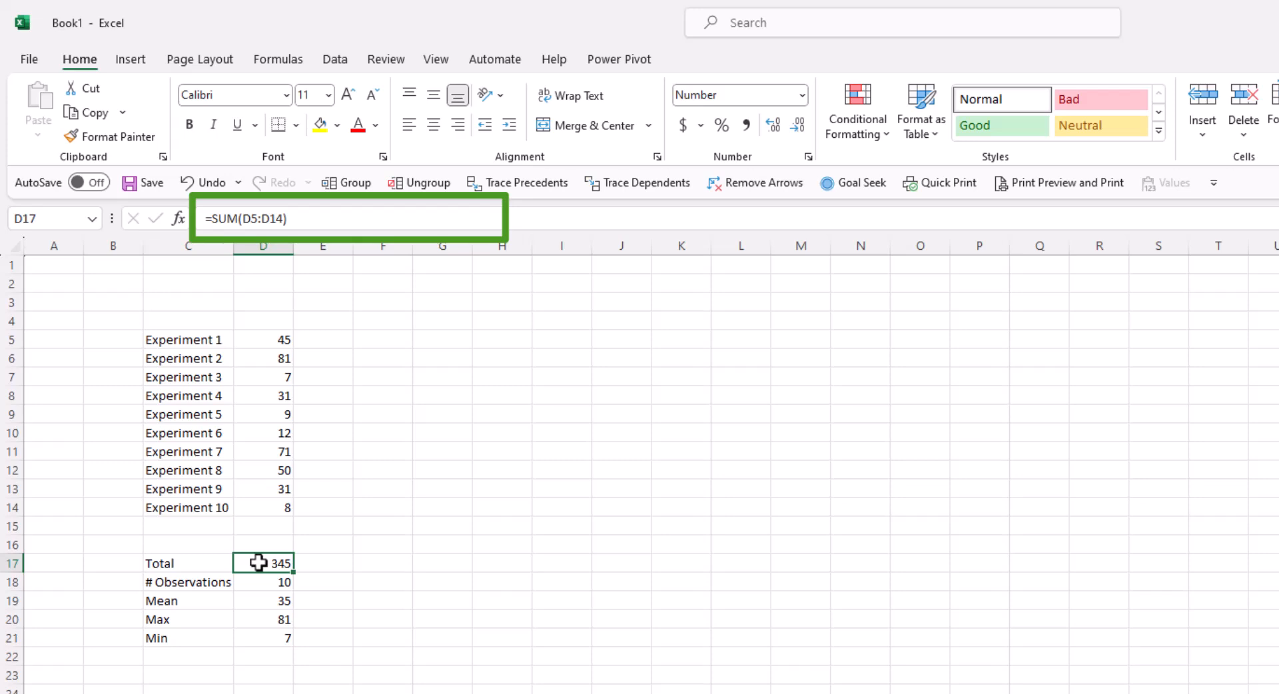
key("Down")
key("Down")
key("Down")
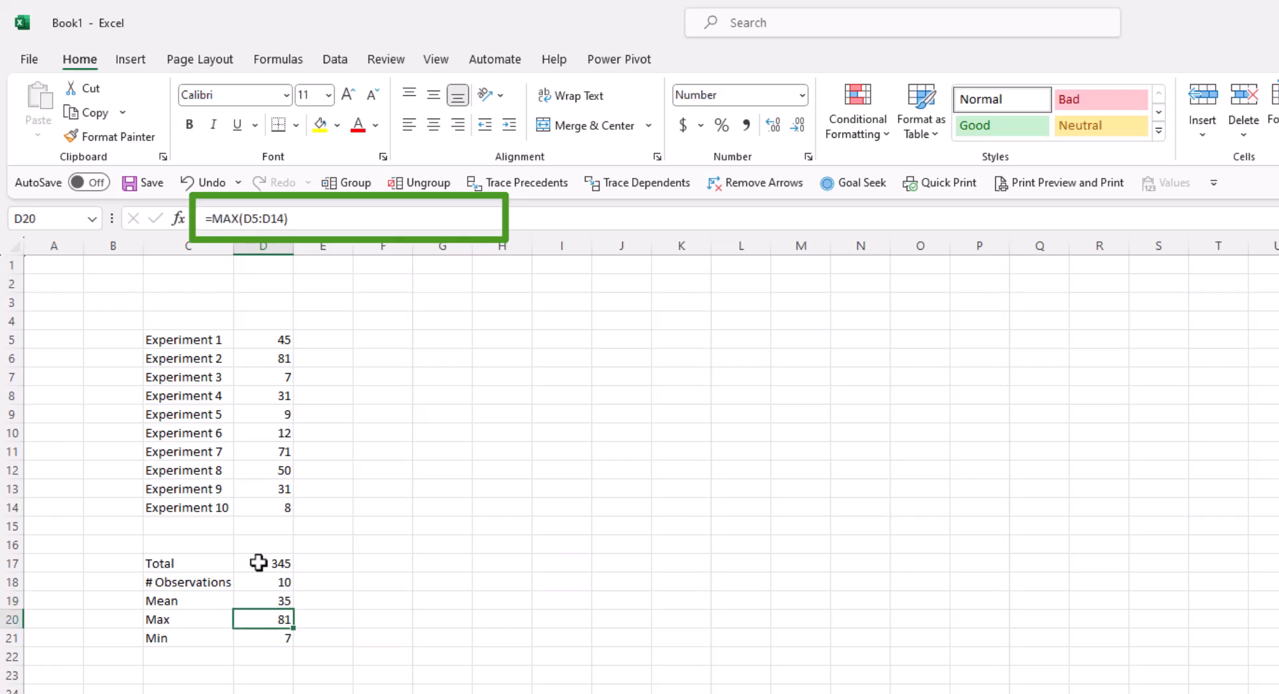
key("Down")
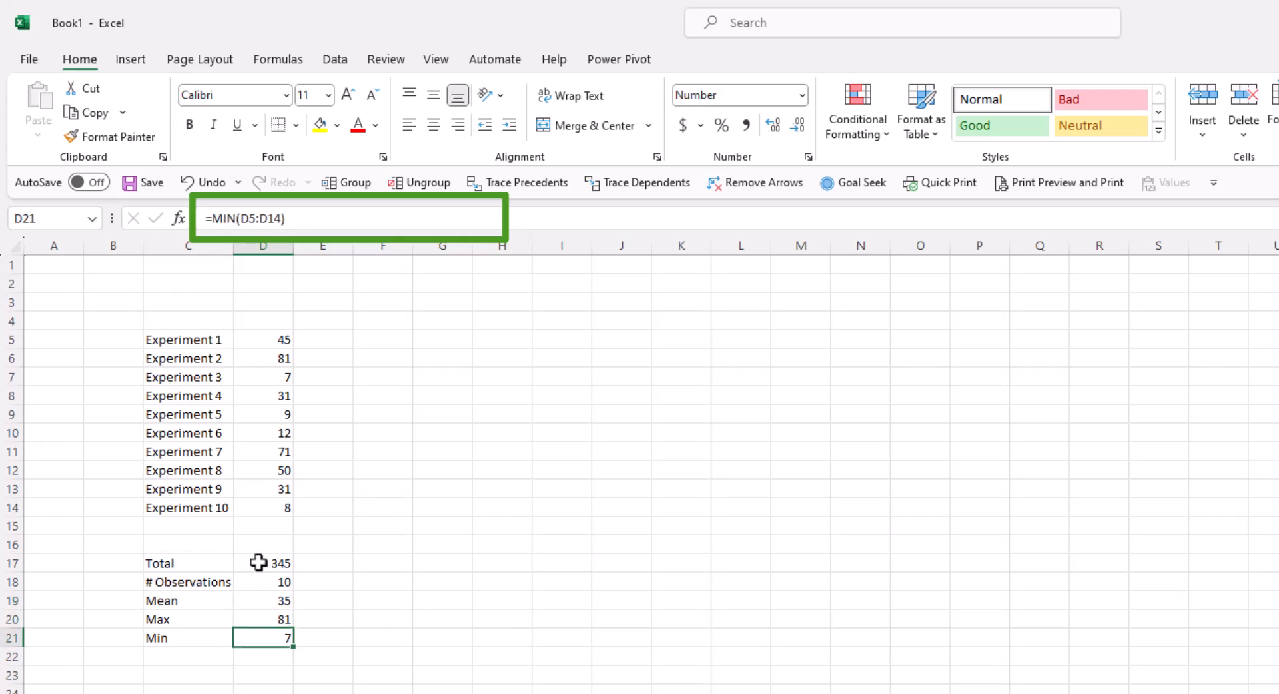
double_click(263, 638)
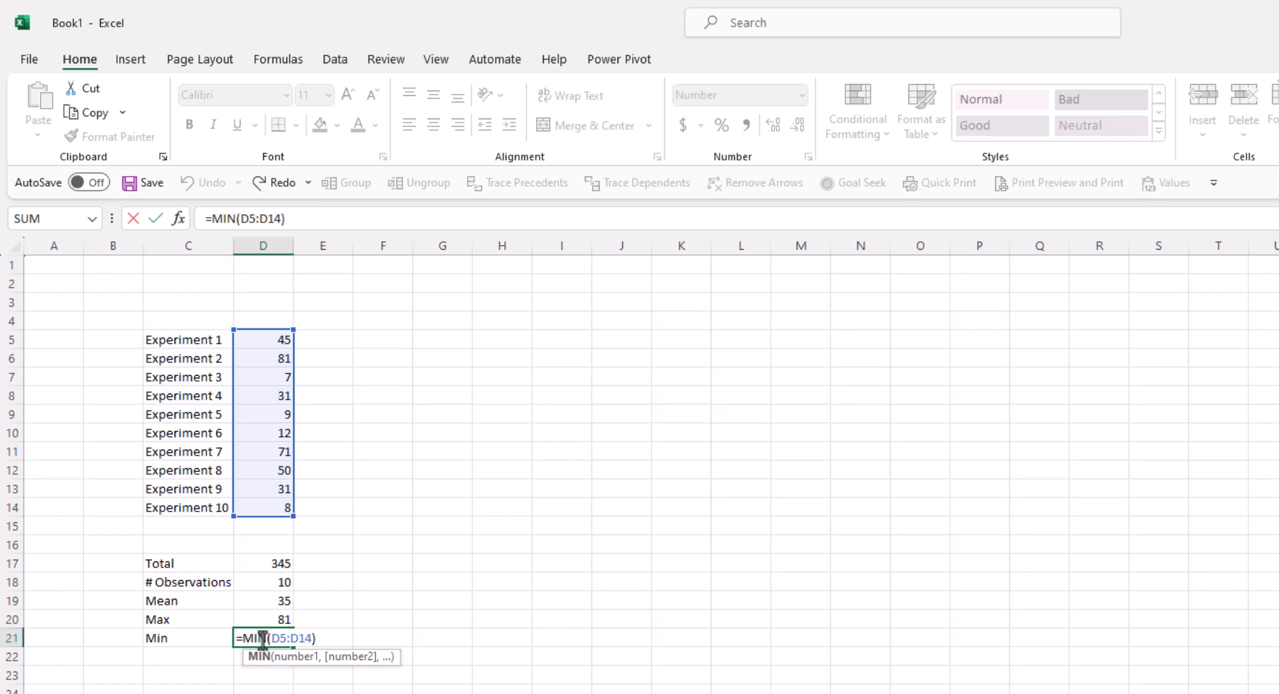
key("Return")
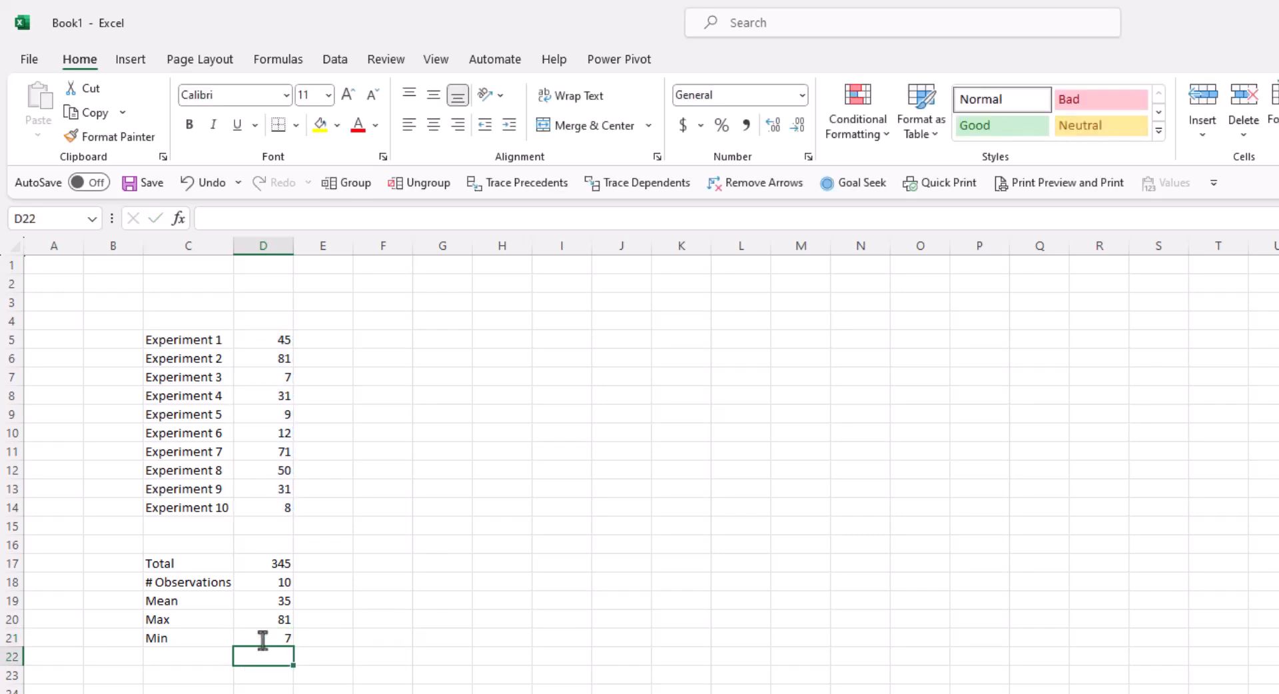